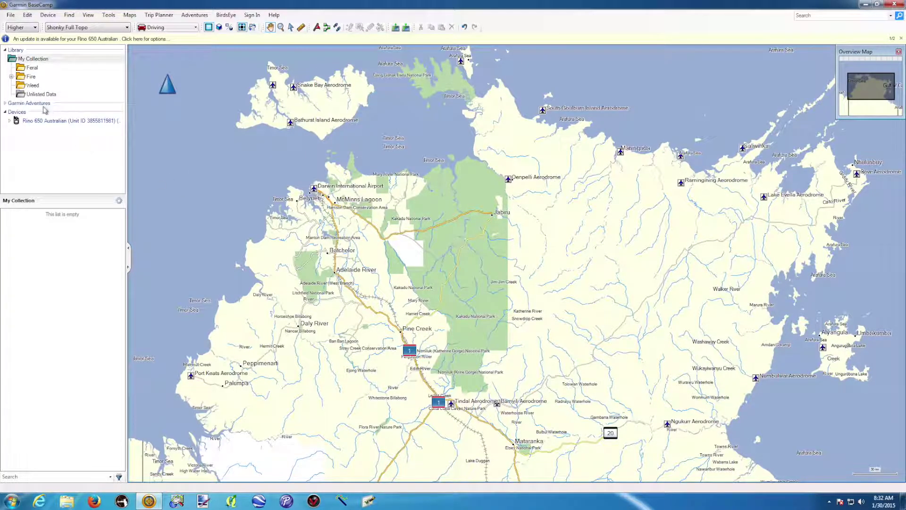
- Expand the Rino 650 device's contents and display the Topo Australia & New Zealand v4 map
{"action": "left_click", "coordinate": [9, 121]}
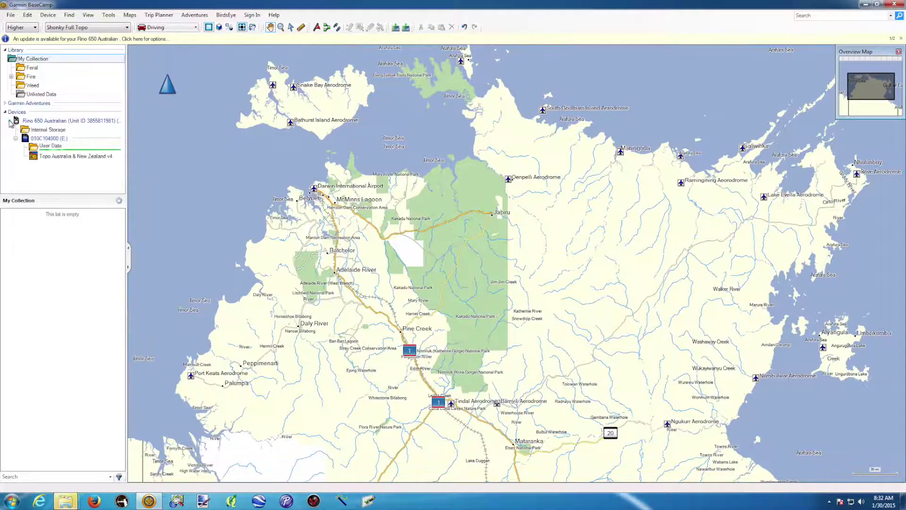
{"action": "left_click", "coordinate": [127, 27]}
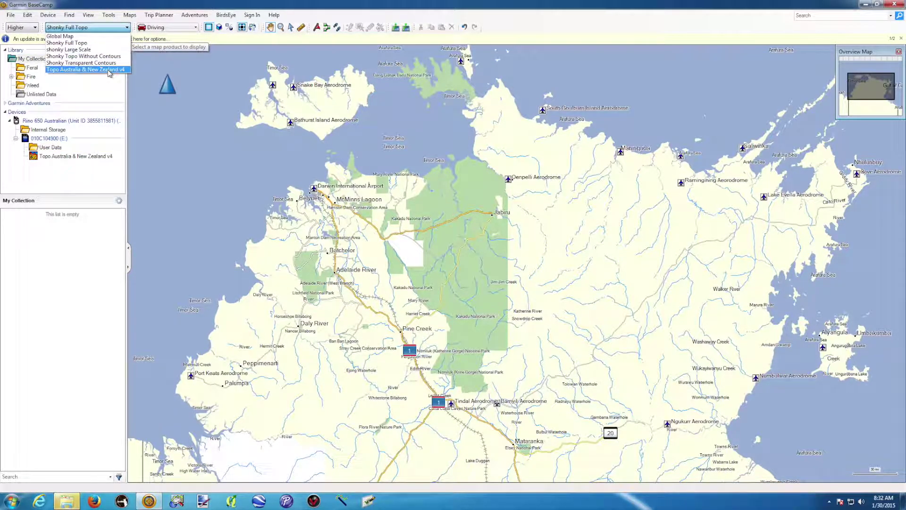
{"action": "left_click", "coordinate": [110, 71]}
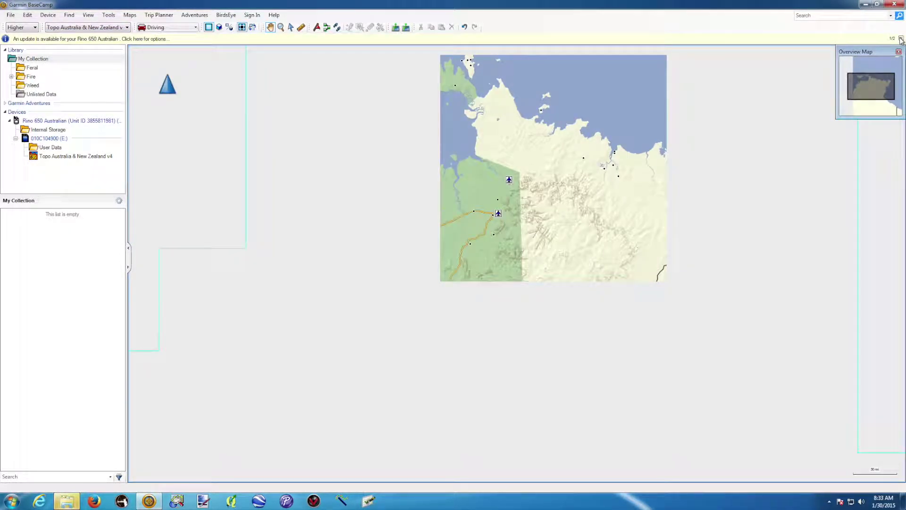
- Dismiss both device update notices above the map
{"action": "left_click", "coordinate": [901, 40]}
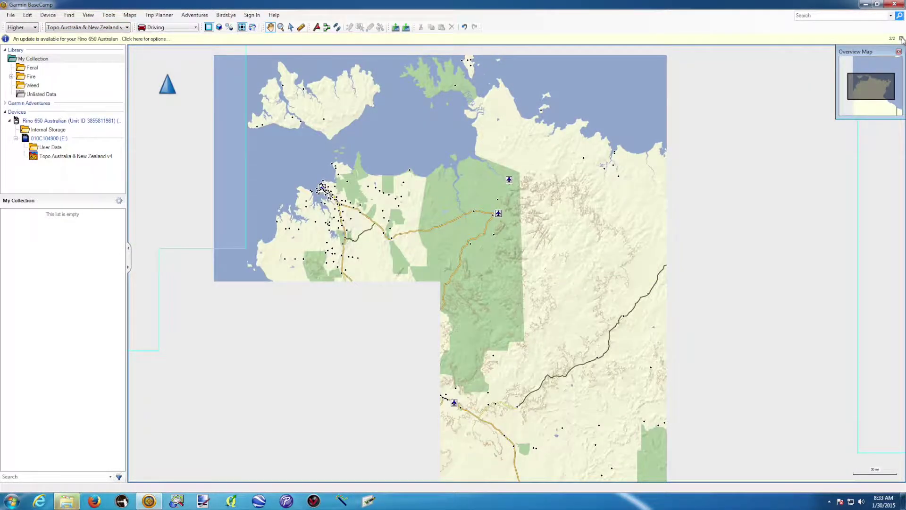
{"action": "left_click", "coordinate": [902, 39]}
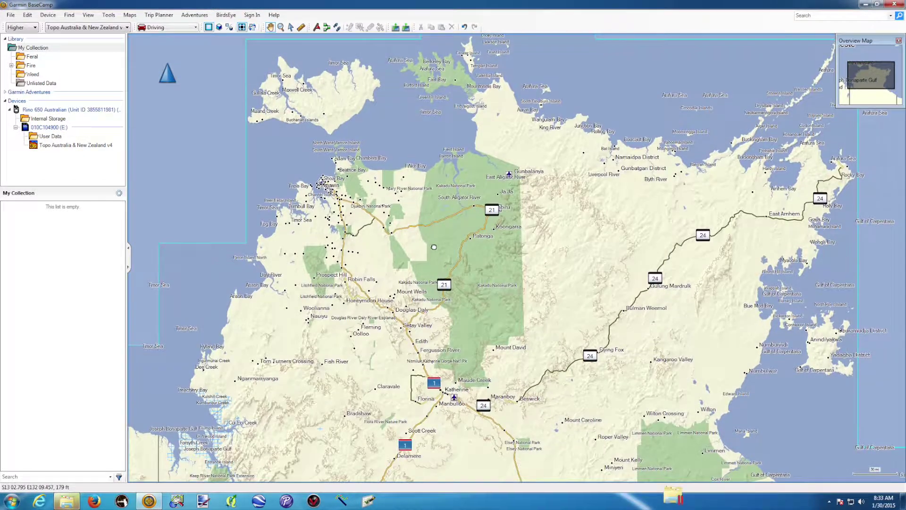
{"action": "left_click_drag", "start_coordinate": [434, 247], "coordinate": [409, 229]}
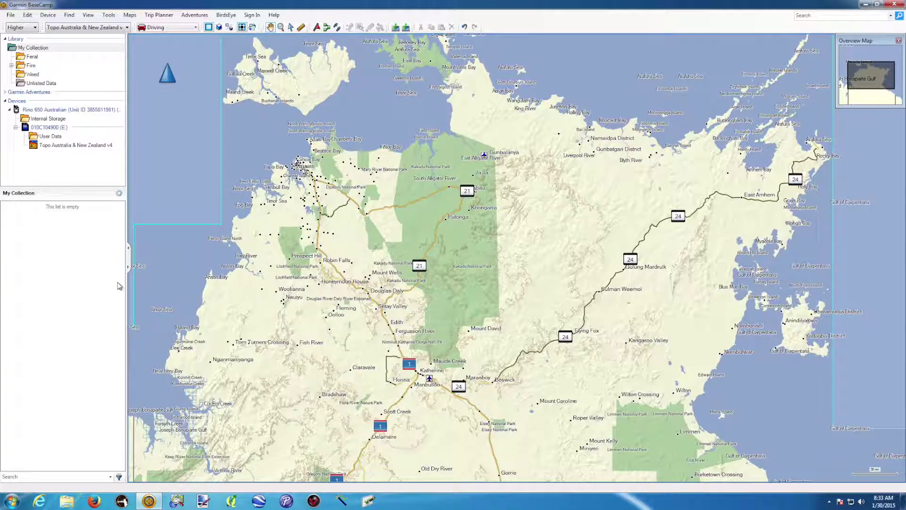
- Open the Rino 650's Internal Storage and examine where its recorded tracks lie on the map
{"action": "left_click", "coordinate": [44, 120]}
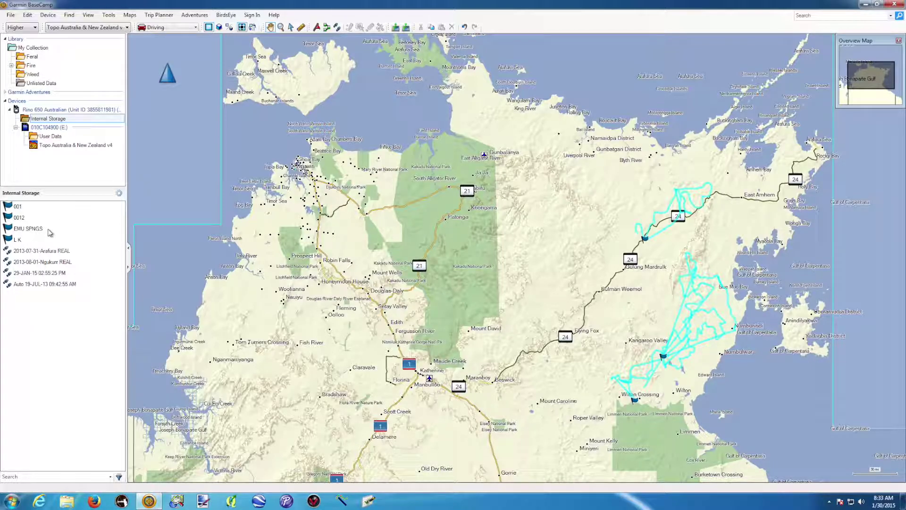
{"action": "left_click", "coordinate": [50, 253]}
{"action": "left_click", "coordinate": [50, 263]}
{"action": "left_click", "coordinate": [50, 272]}
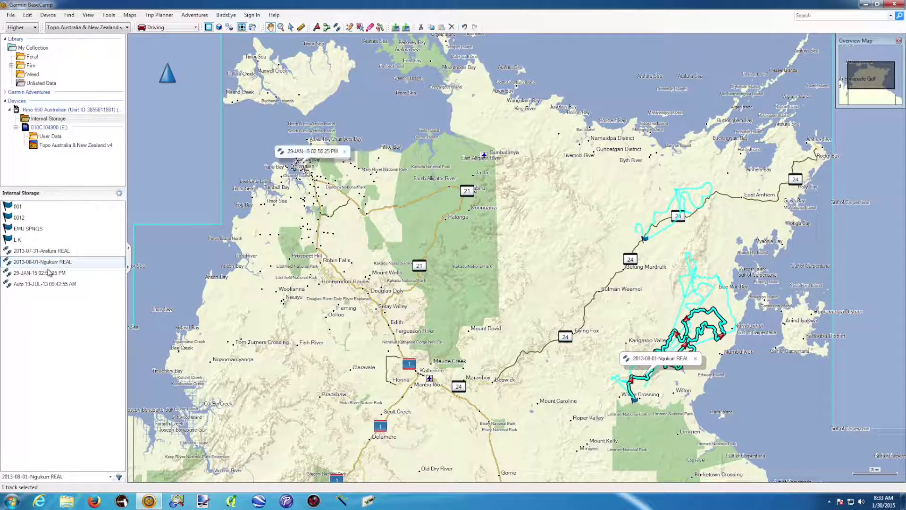
{"action": "left_click", "coordinate": [49, 285]}
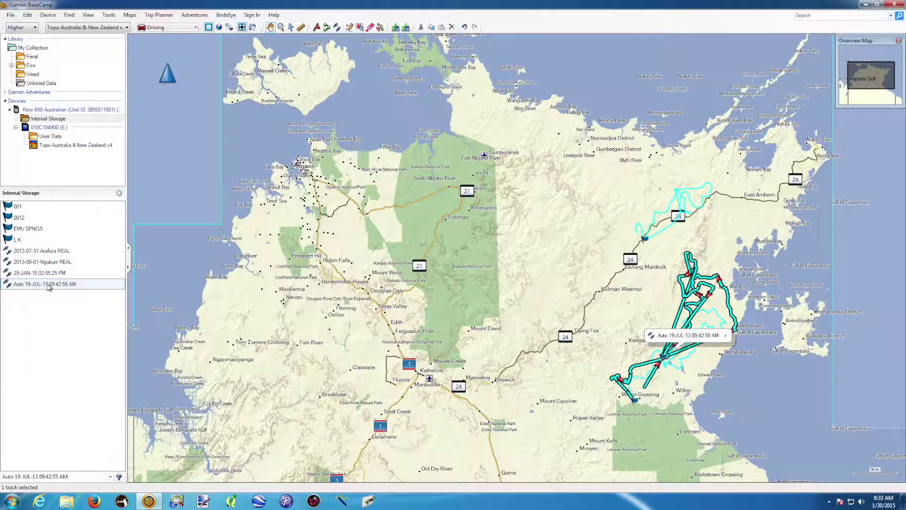
- Check the waypoints' locations on the map and delete waypoint 001 from the device's Internal Storage
{"action": "left_click", "coordinate": [18, 208]}
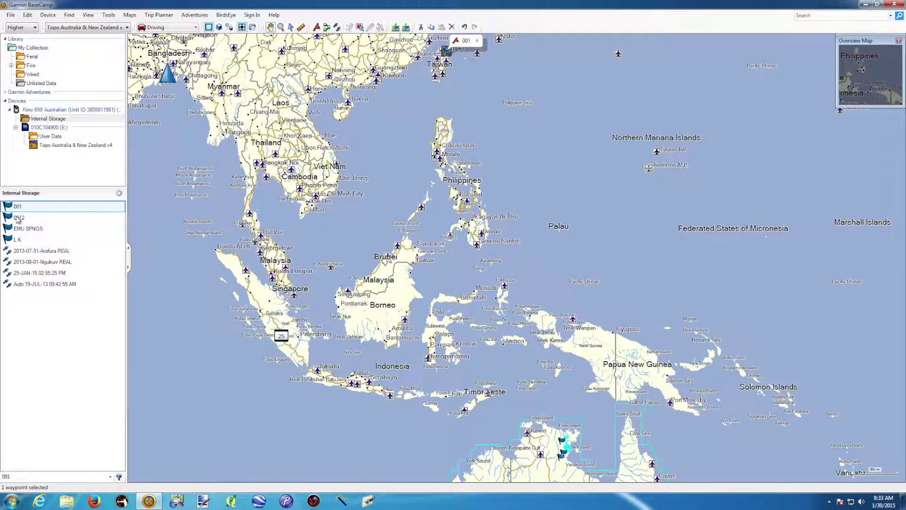
{"action": "left_click", "coordinate": [18, 219]}
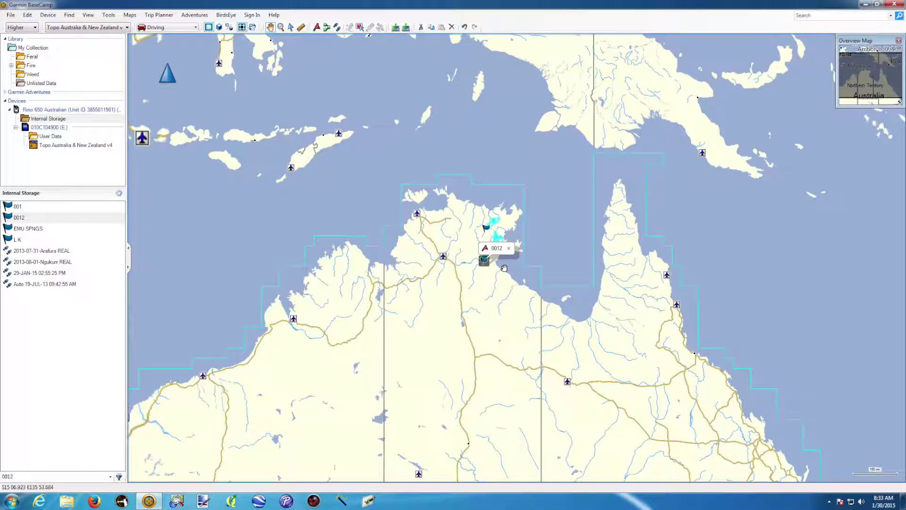
{"action": "left_click", "coordinate": [28, 229]}
{"action": "left_click", "coordinate": [18, 239]}
{"action": "left_click", "coordinate": [21, 229]}
{"action": "left_click", "coordinate": [21, 219]}
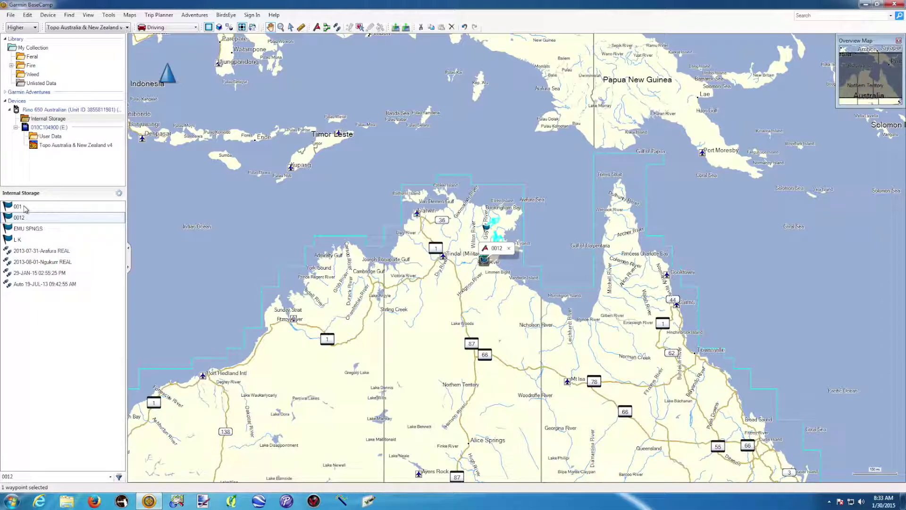
{"action": "left_click", "coordinate": [25, 208]}
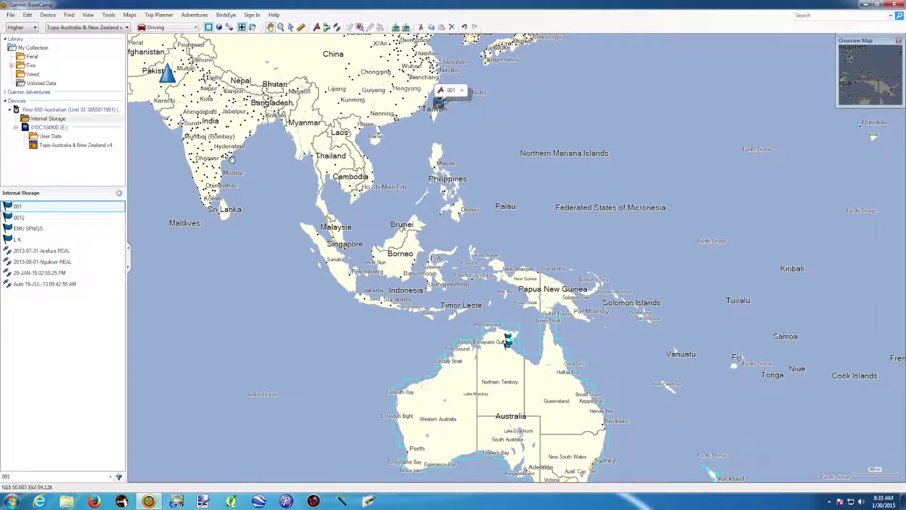
{"action": "key", "text": "Delete"}
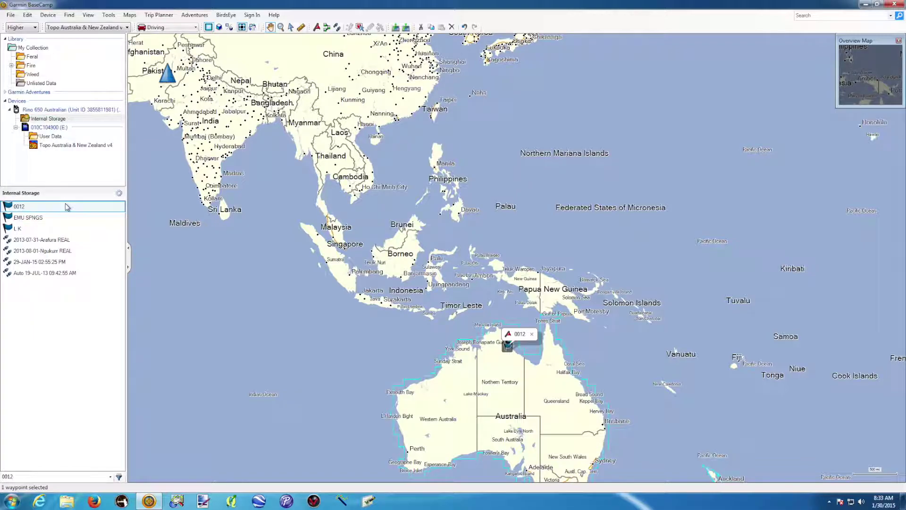
- Show the 2013-07-31-Arafura REAL track on the map and examine its route and surrounding region
{"action": "double_click", "coordinate": [38, 241]}
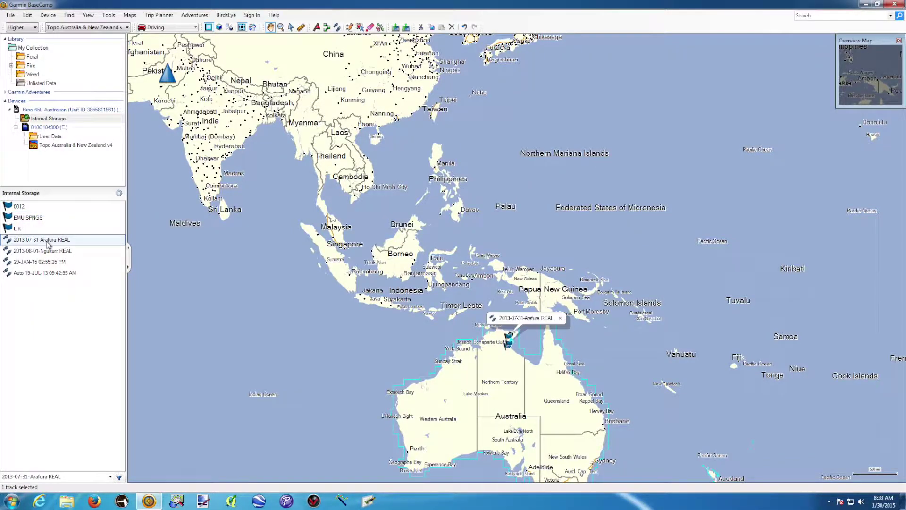
{"action": "left_click", "coordinate": [351, 38]}
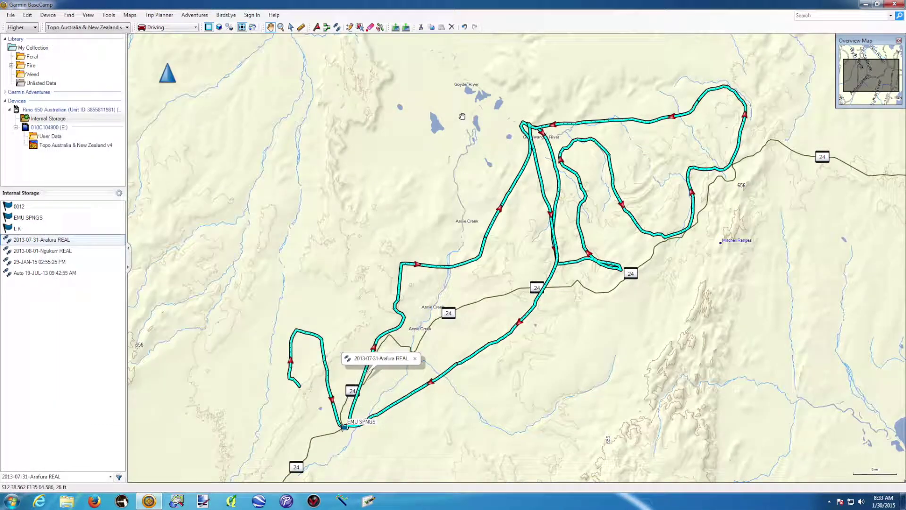
{"action": "scroll", "coordinate": [440, 130], "scroll_direction": "down", "scroll_amount": 1}
{"action": "scroll", "coordinate": [429, 134], "scroll_direction": "down", "scroll_amount": 2}
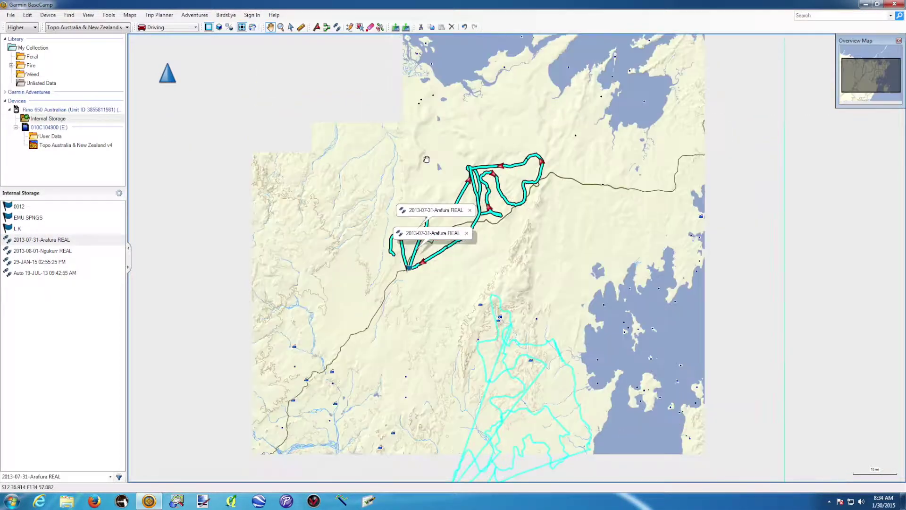
{"action": "left_click_drag", "start_coordinate": [399, 162], "coordinate": [510, 188]}
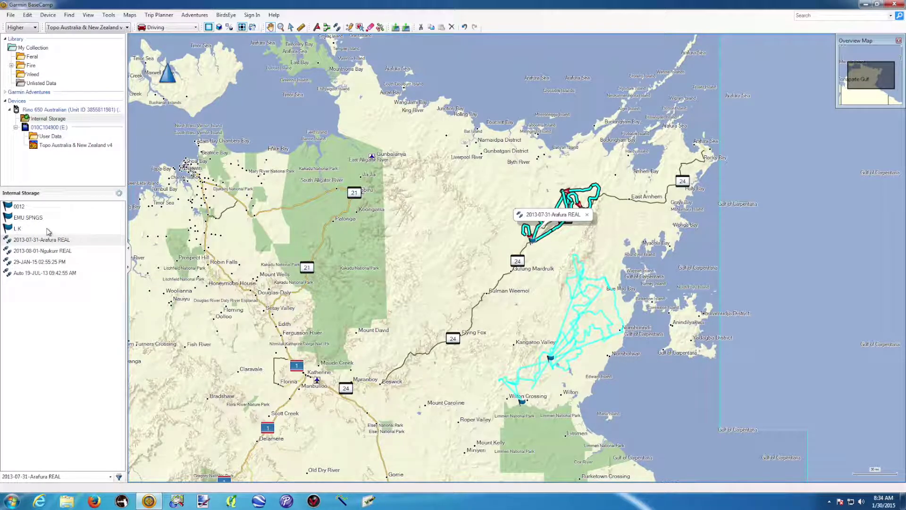
{"action": "left_click_drag", "start_coordinate": [297, 206], "coordinate": [285, 199]}
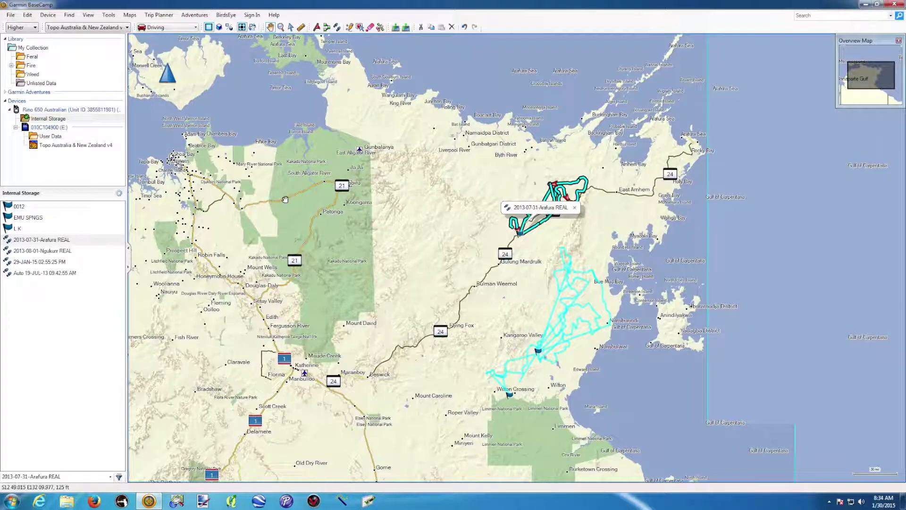
- Create a new list named East NT inside the 2015 folder of the Fire collection
{"action": "double_click", "coordinate": [19, 66]}
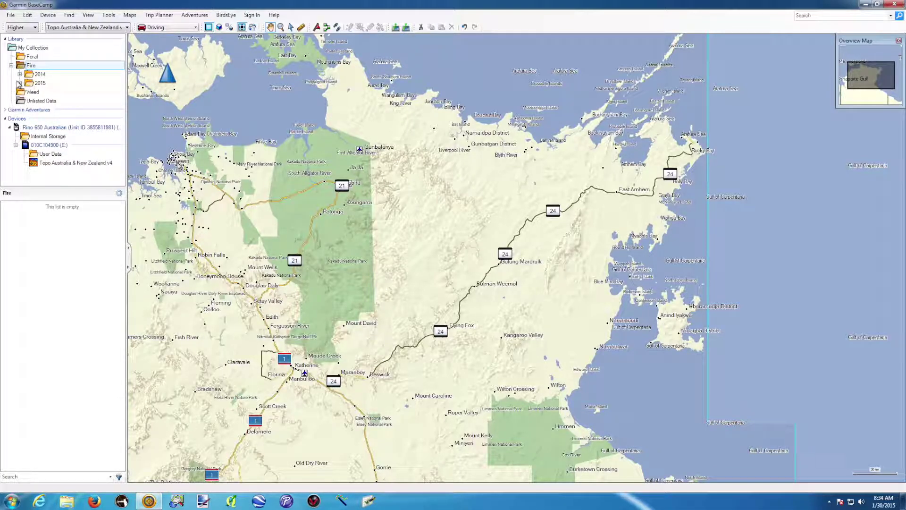
{"action": "double_click", "coordinate": [19, 85]}
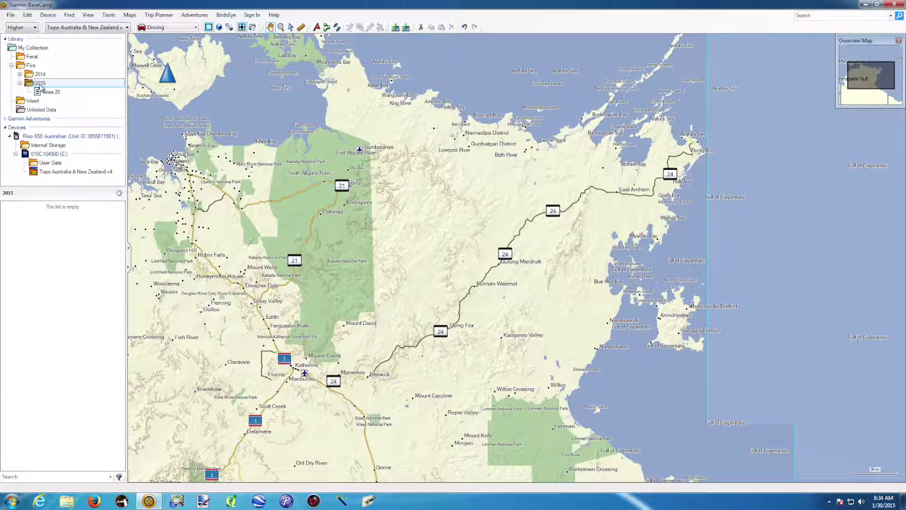
{"action": "right_click", "coordinate": [40, 85]}
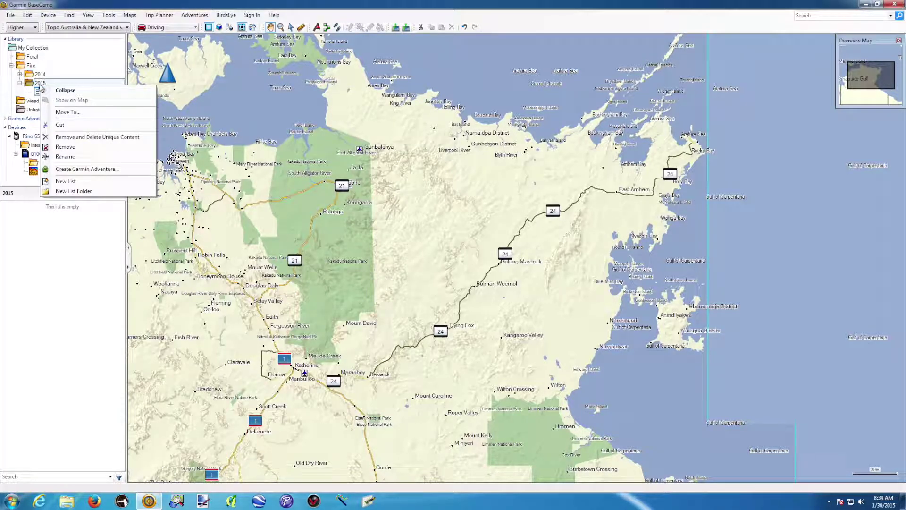
{"action": "left_click", "coordinate": [76, 184]}
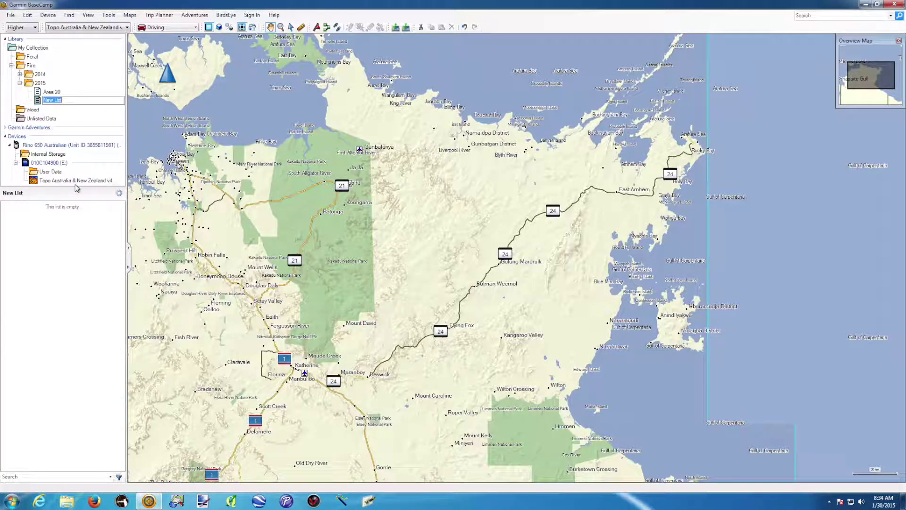
{"action": "type", "text": "East N"}
{"action": "key", "text": "Return"}
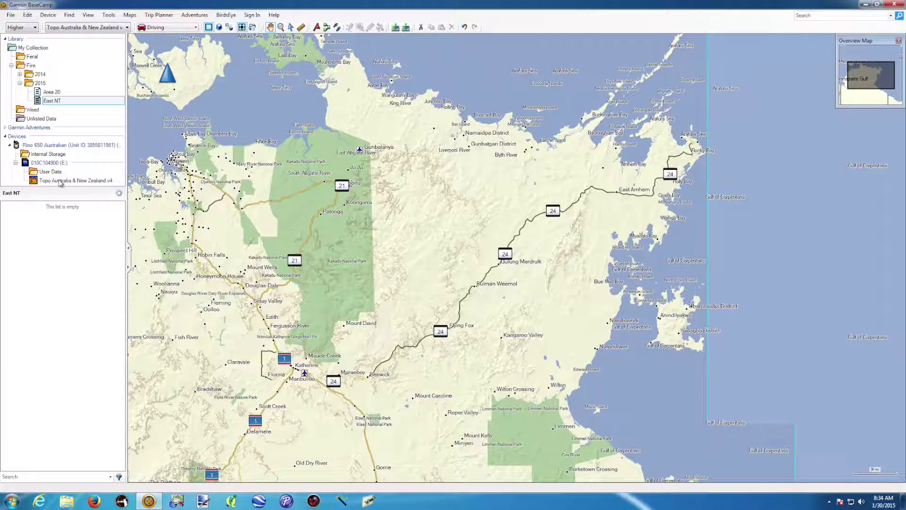
- Compare the map locations of waypoints 0012 and EMU SPNGS in the device's Internal Storage
{"action": "left_click", "coordinate": [47, 155]}
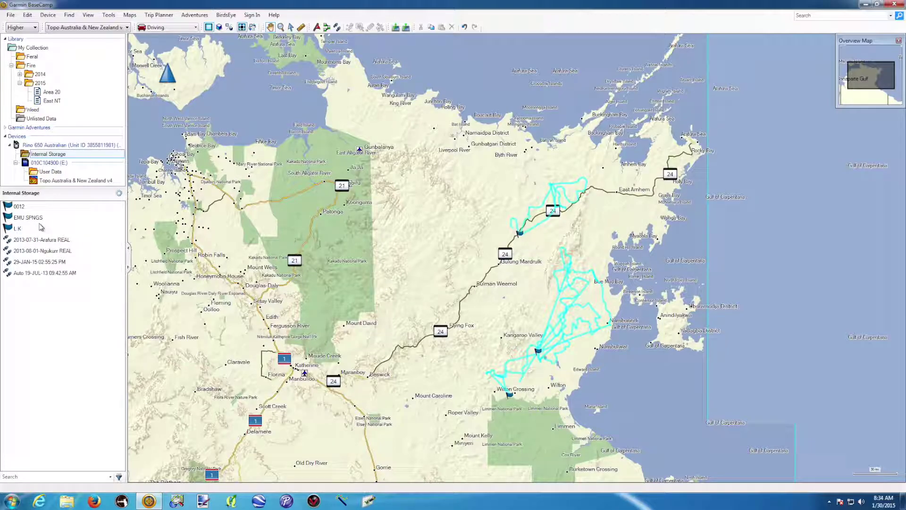
{"action": "left_click", "coordinate": [21, 208]}
{"action": "left_click", "coordinate": [22, 219]}
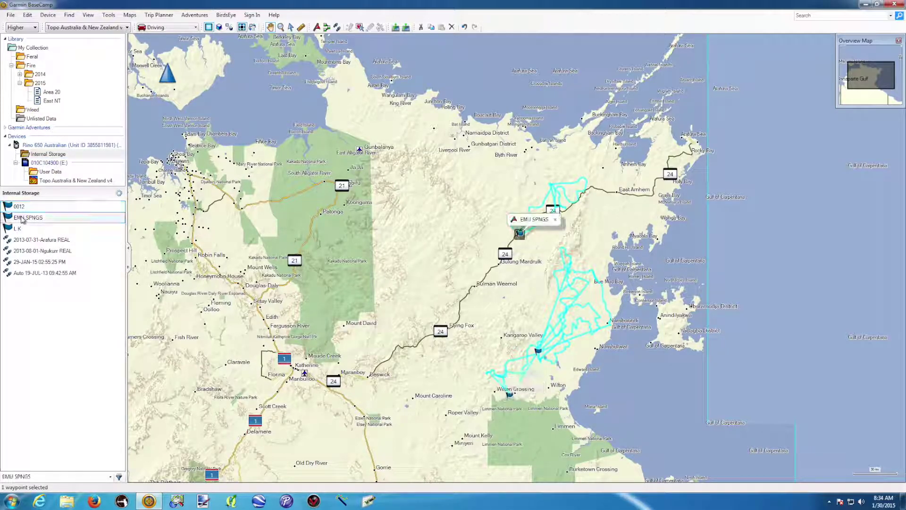
{"action": "key", "text": "Up"}
{"action": "key", "text": "Down"}
{"action": "key", "text": "Up"}
{"action": "key", "text": "Down"}
{"action": "key", "text": "Up"}
{"action": "key", "text": "Down"}
{"action": "key", "text": "Up"}
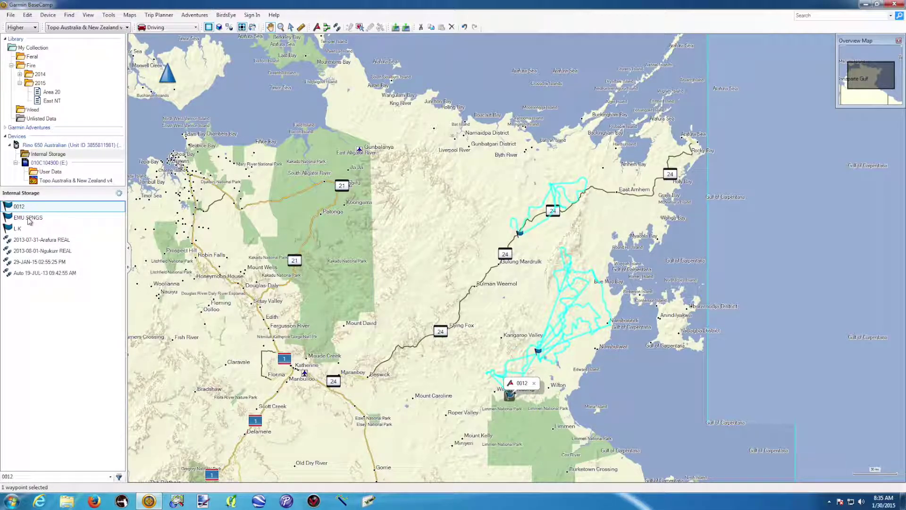
- Copy waypoints 0012 and EMU SPNGS together from Internal Storage into the East NT list and open that list
{"action": "left_click", "coordinate": [30, 220]}
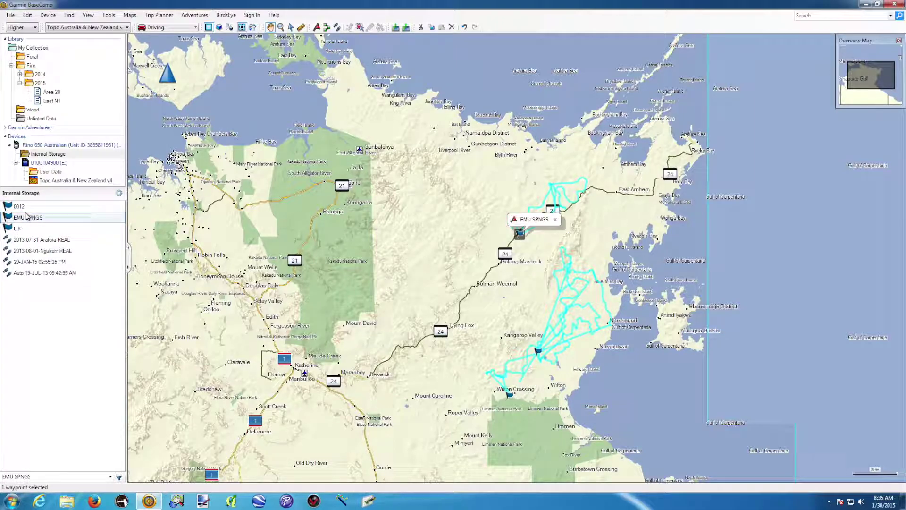
{"action": "left_click", "coordinate": [28, 207], "text": "ctrl"}
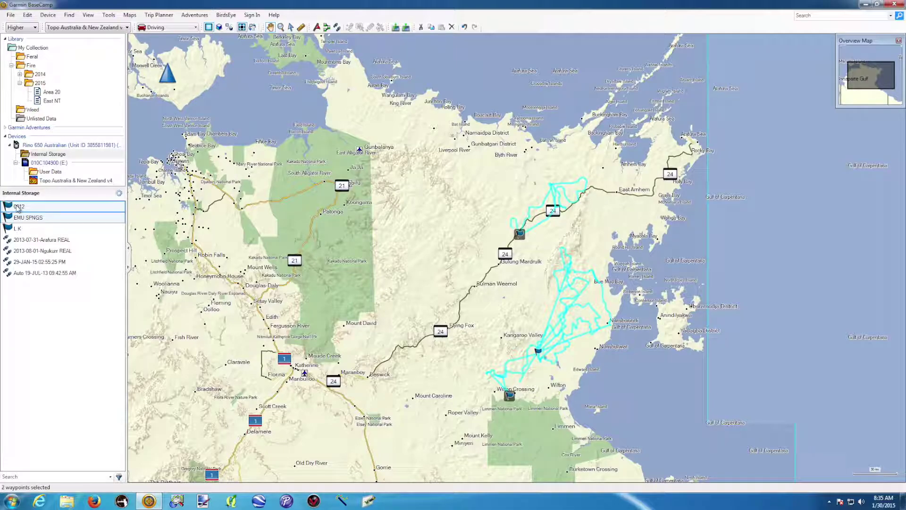
{"action": "left_click_drag", "start_coordinate": [22, 207], "coordinate": [51, 102]}
{"action": "left_click", "coordinate": [51, 101]}
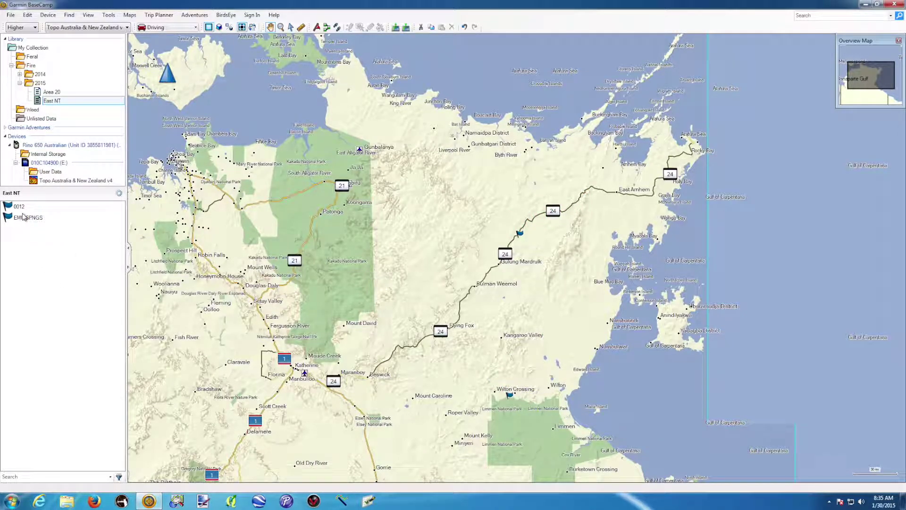
- Copy the 2013-07-31-Arafura REAL track from Internal Storage into the East NT list and open that list
{"action": "left_click", "coordinate": [46, 154]}
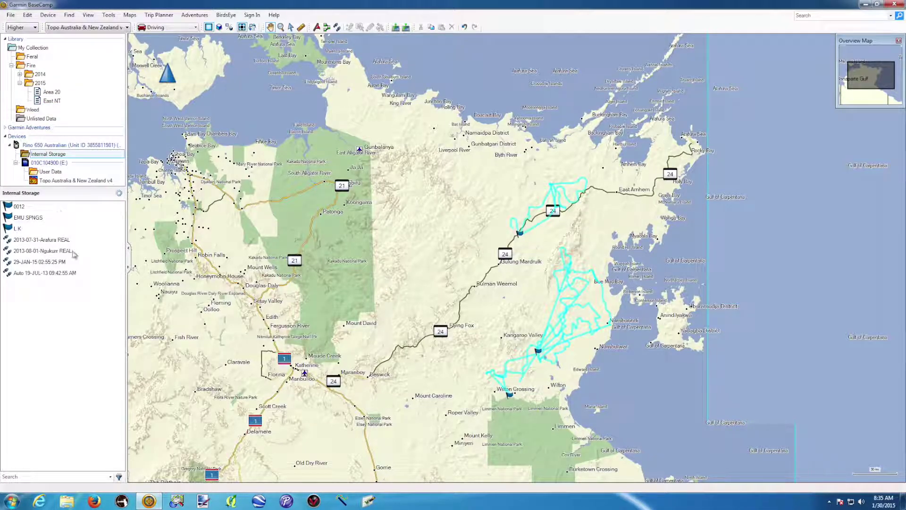
{"action": "left_click", "coordinate": [56, 242]}
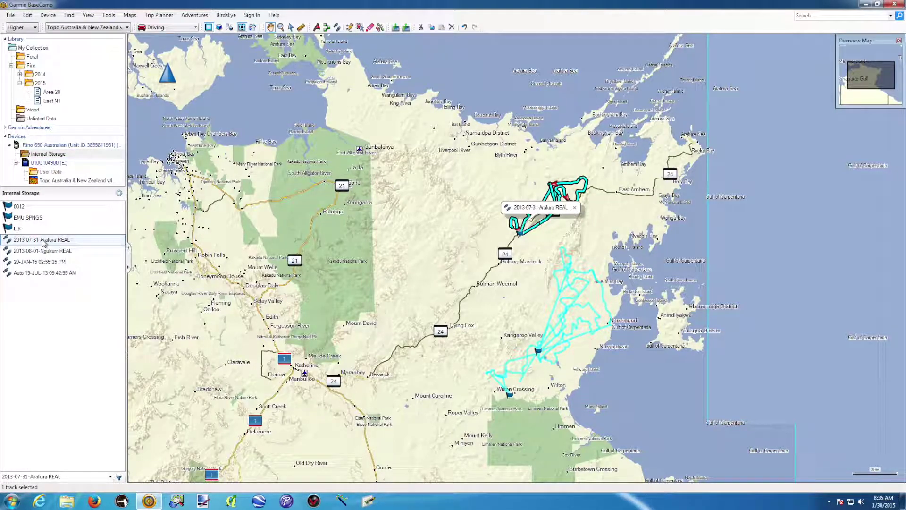
{"action": "left_click_drag", "start_coordinate": [45, 242], "coordinate": [56, 103]}
{"action": "left_click", "coordinate": [51, 102]}
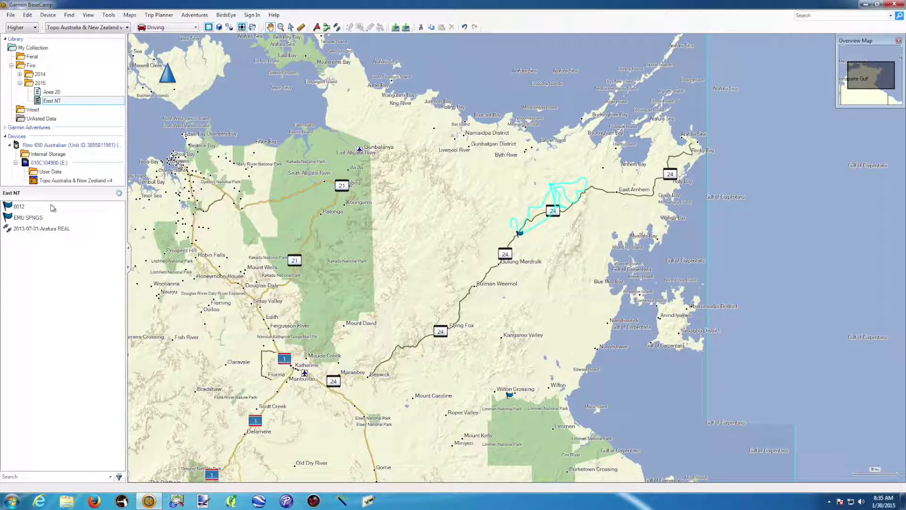
- Copy waypoint L K and tracks 29-JAN-15 02:55:25 PM and Auto 19-JUL-13 09:42:55 AM from Internal Storage into Area 20 and open that list
{"action": "left_click", "coordinate": [46, 155]}
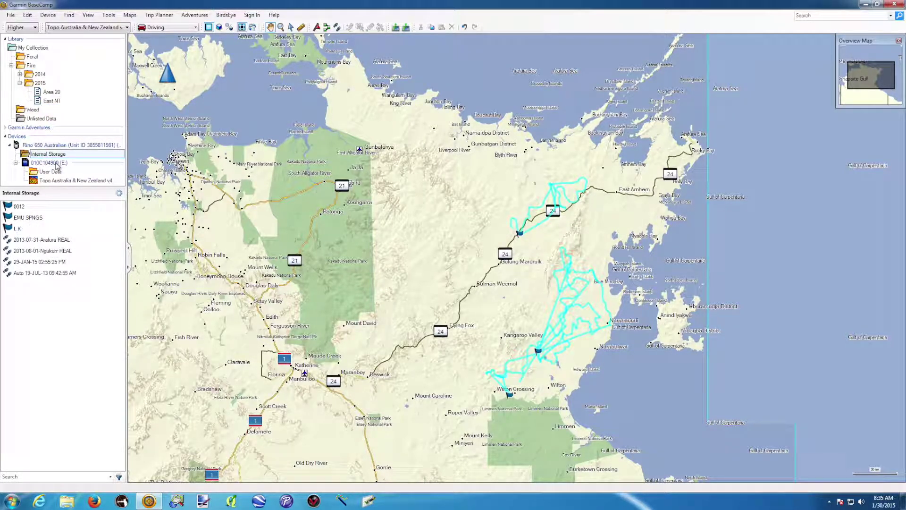
{"action": "left_click", "coordinate": [18, 230]}
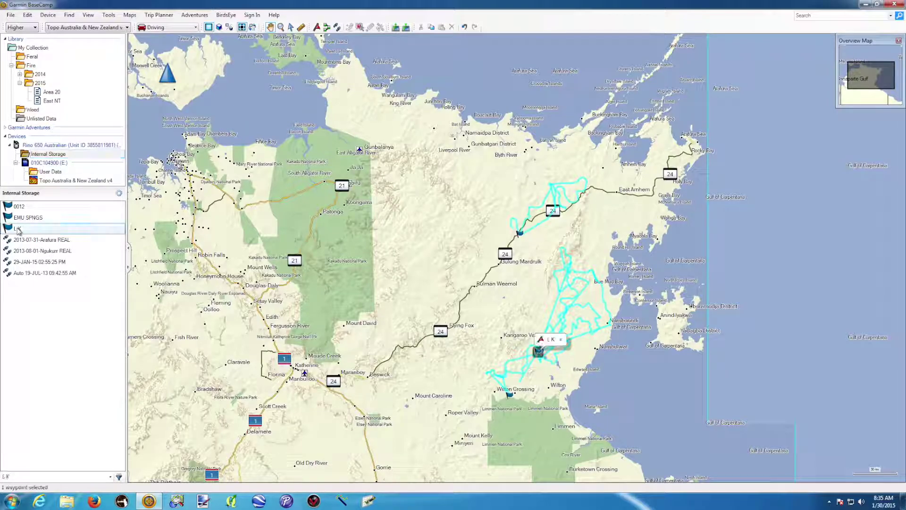
{"action": "left_click", "coordinate": [38, 262]}
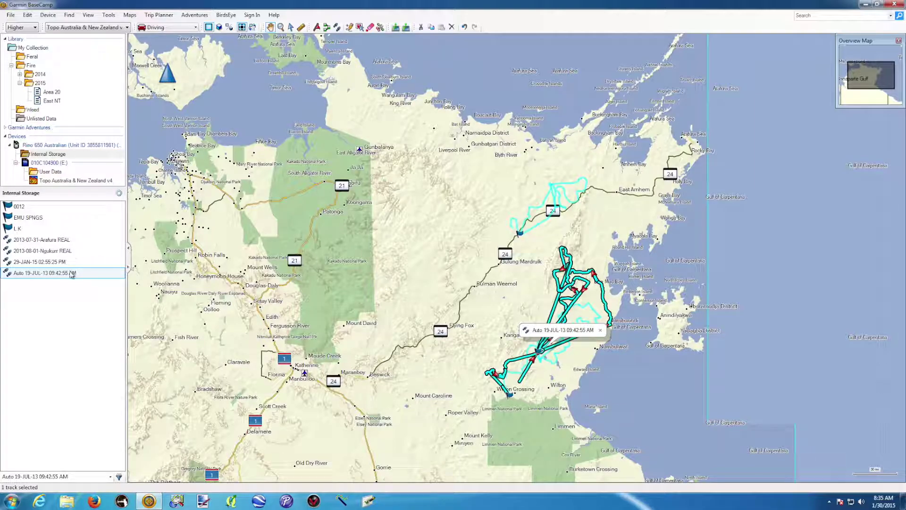
{"action": "left_click", "coordinate": [45, 263], "text": "ctrl"}
{"action": "left_click", "coordinate": [19, 230], "text": "ctrl"}
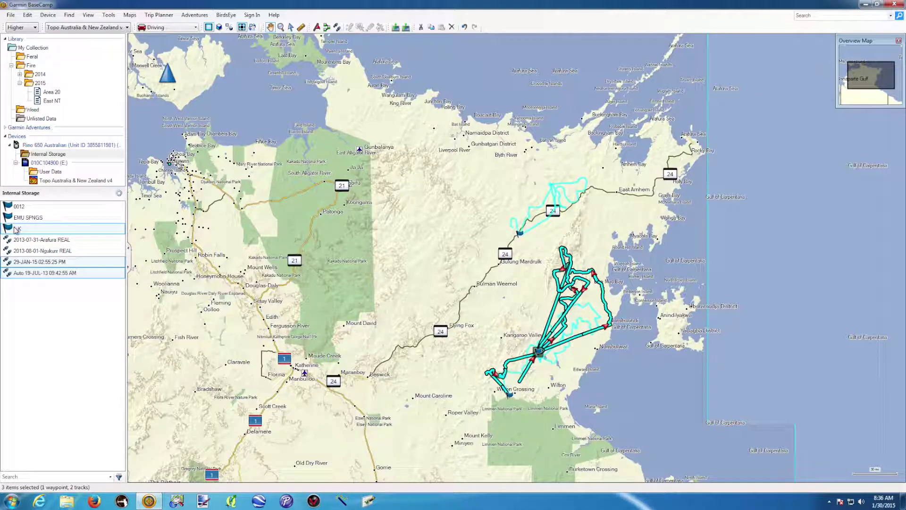
{"action": "left_click_drag", "start_coordinate": [16, 231], "coordinate": [52, 93]}
{"action": "left_click_drag", "start_coordinate": [57, 100], "coordinate": [51, 95]}
{"action": "left_click", "coordinate": [50, 92]}
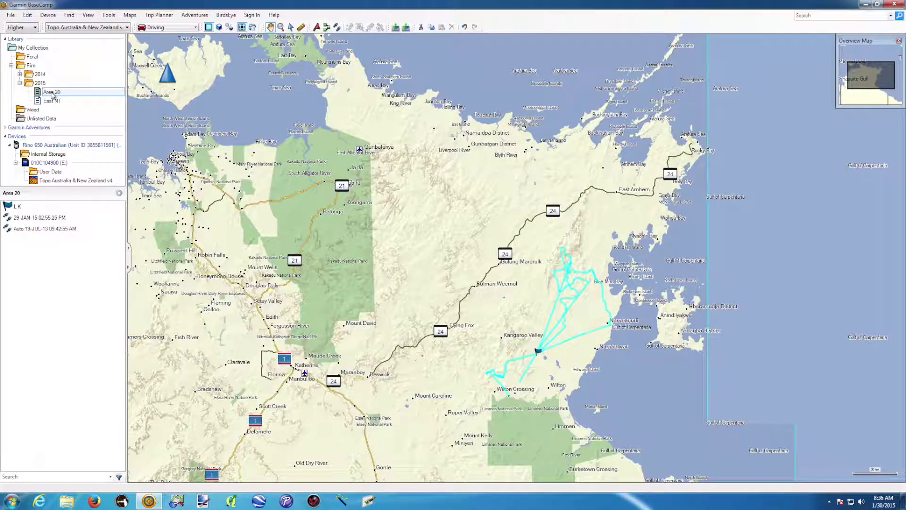
- Review the two tracks in the Area 20 list, and the waypoints and track in the East NT list, on the map
{"action": "left_click", "coordinate": [21, 218]}
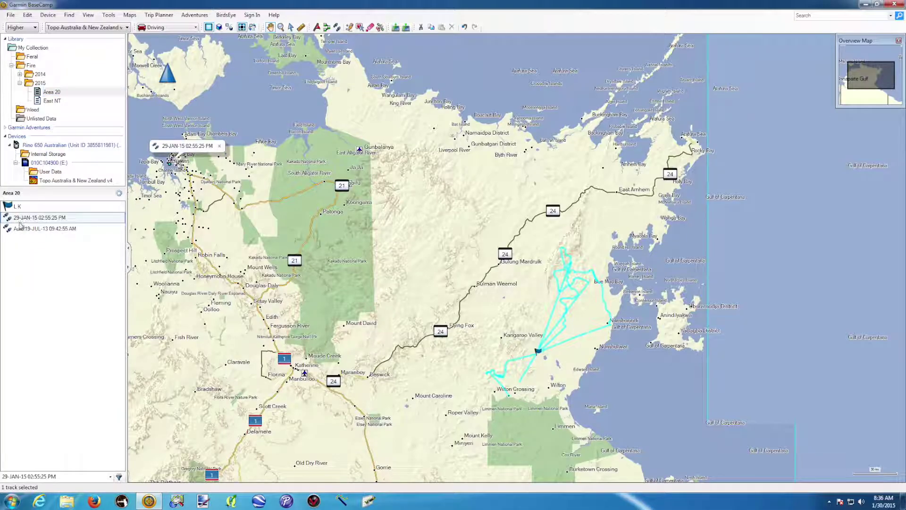
{"action": "left_click", "coordinate": [22, 229]}
{"action": "left_click", "coordinate": [22, 218]}
{"action": "left_click", "coordinate": [52, 101]}
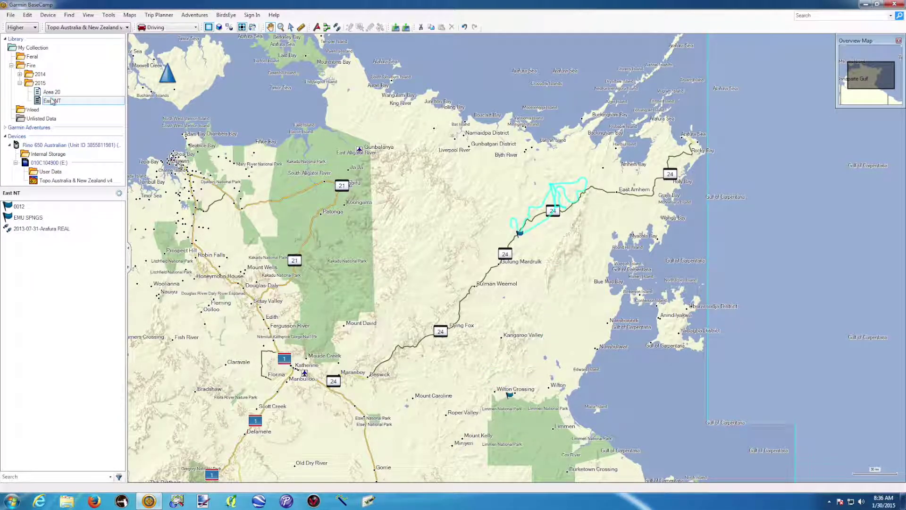
{"action": "left_click", "coordinate": [22, 211]}
{"action": "left_click", "coordinate": [22, 217]}
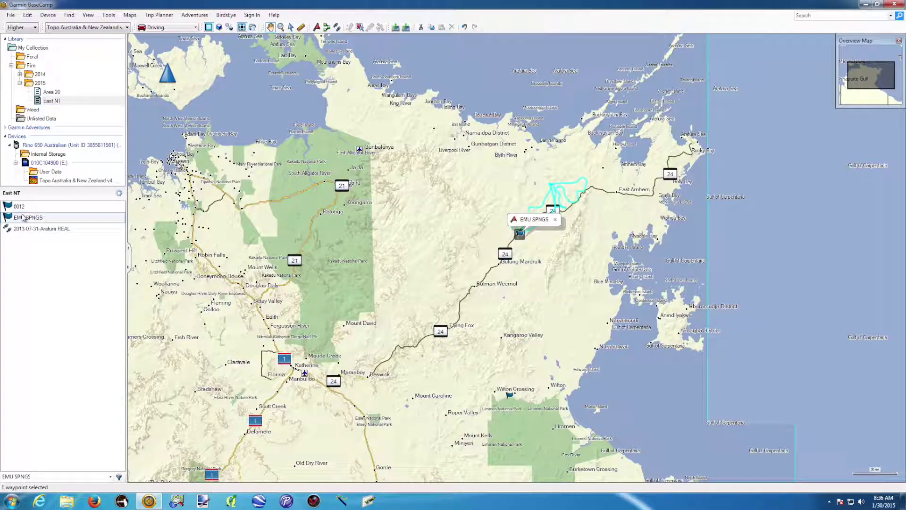
{"action": "left_click", "coordinate": [24, 229]}
{"action": "left_click", "coordinate": [23, 219]}
- Compare the combined contents of the 2015 folder with its separate Area 20 and East NT lists
{"action": "left_click", "coordinate": [40, 83]}
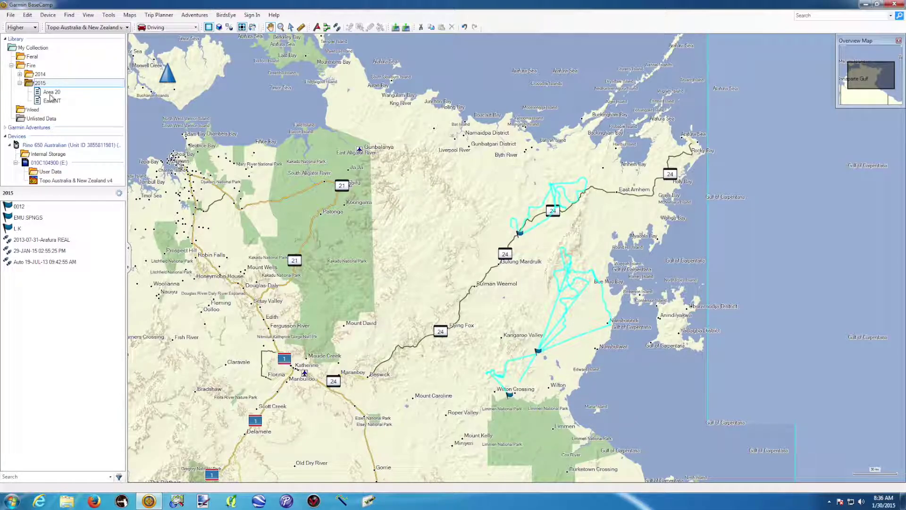
{"action": "left_click", "coordinate": [51, 94]}
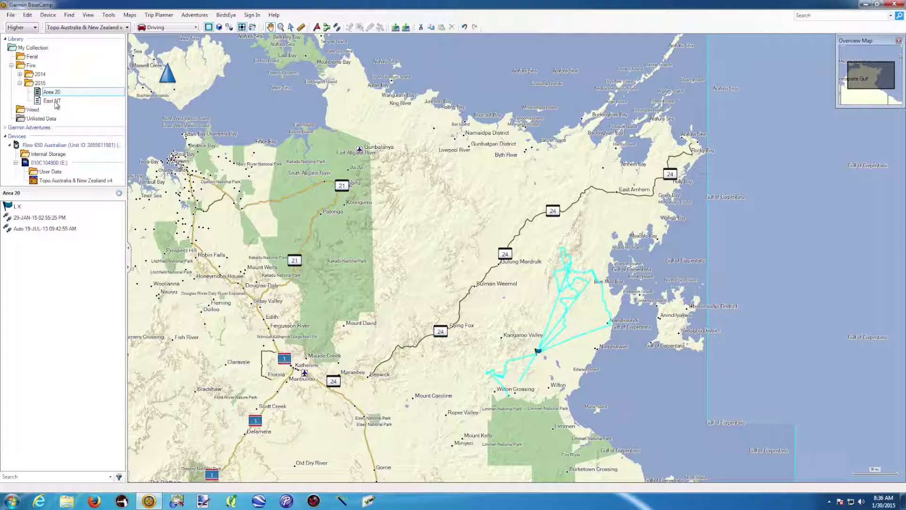
{"action": "left_click", "coordinate": [55, 102]}
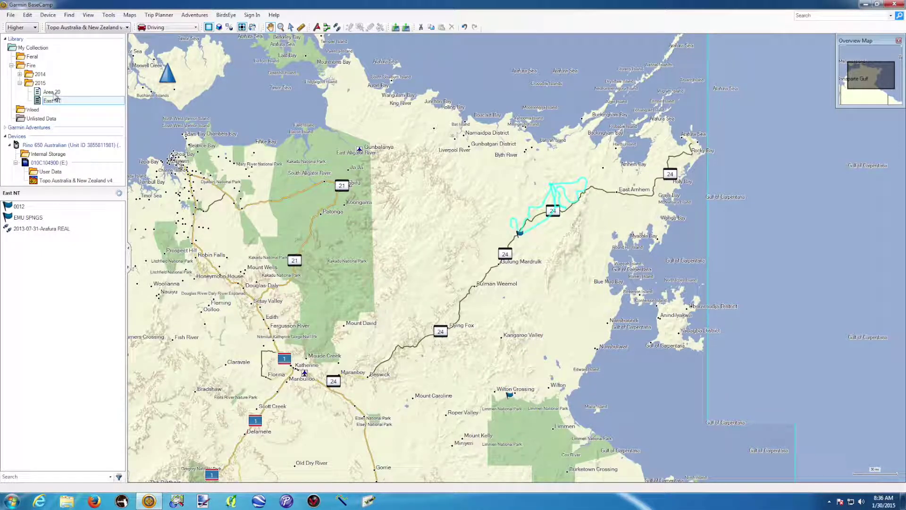
{"action": "left_click", "coordinate": [54, 93]}
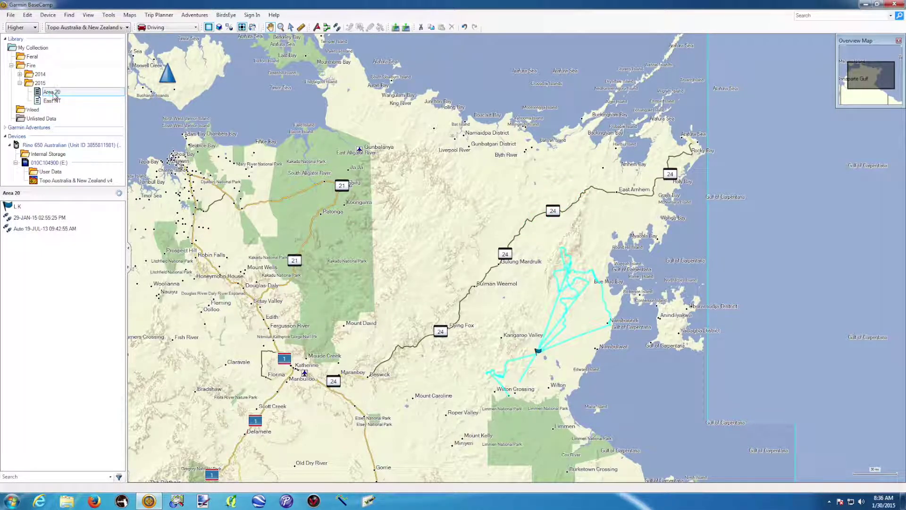
- Rename the Auto 19-JUL-13 09:42:55 AM track in the Area 20 list as 12-01-2015
{"action": "left_click", "coordinate": [37, 229]}
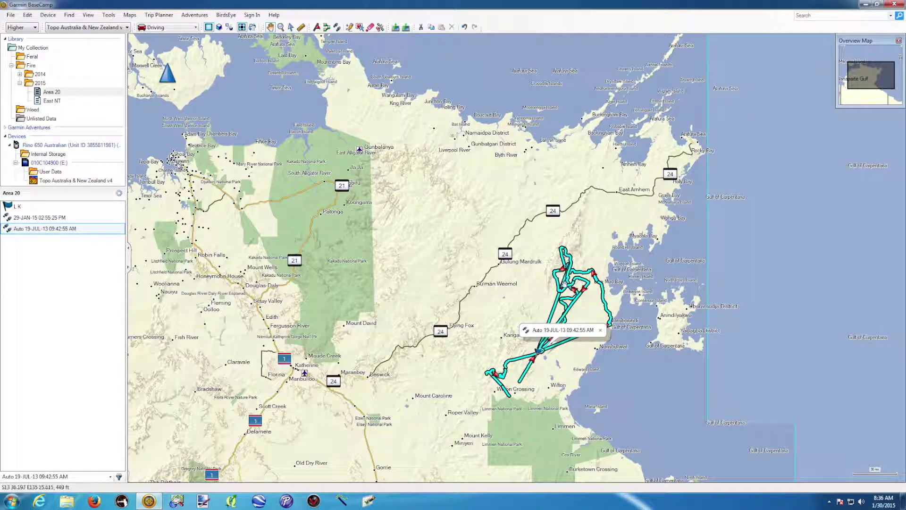
{"action": "scroll", "coordinate": [578, 323], "scroll_direction": "up", "scroll_amount": 3}
{"action": "scroll", "coordinate": [418, 218], "scroll_direction": "down", "scroll_amount": 3}
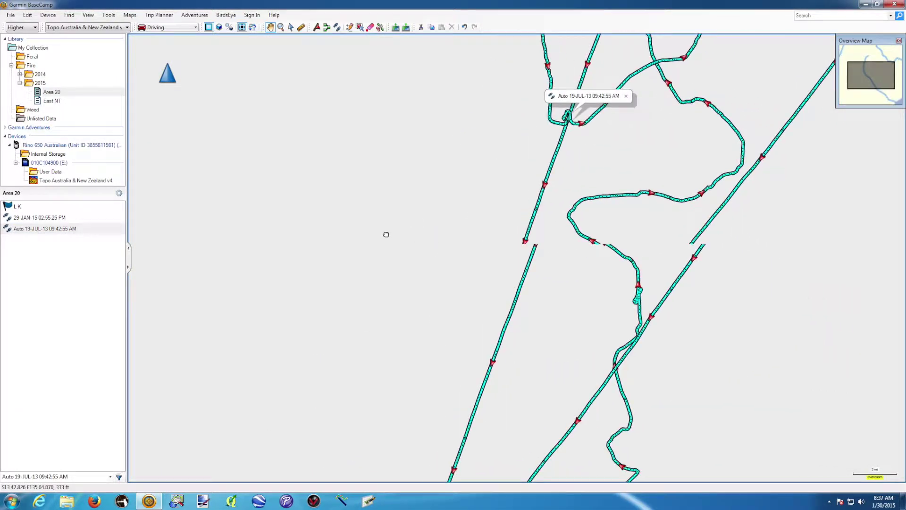
{"action": "left_click_drag", "start_coordinate": [361, 225], "coordinate": [390, 218]}
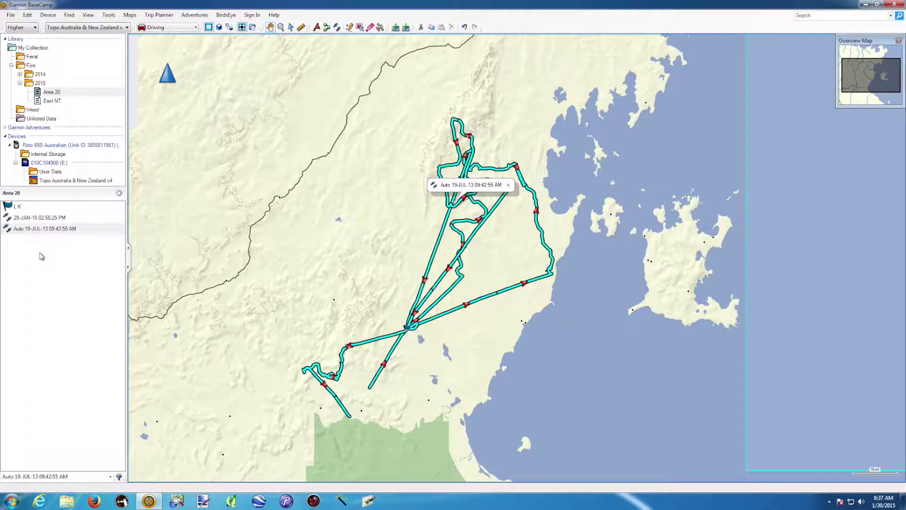
{"action": "right_click", "coordinate": [45, 229]}
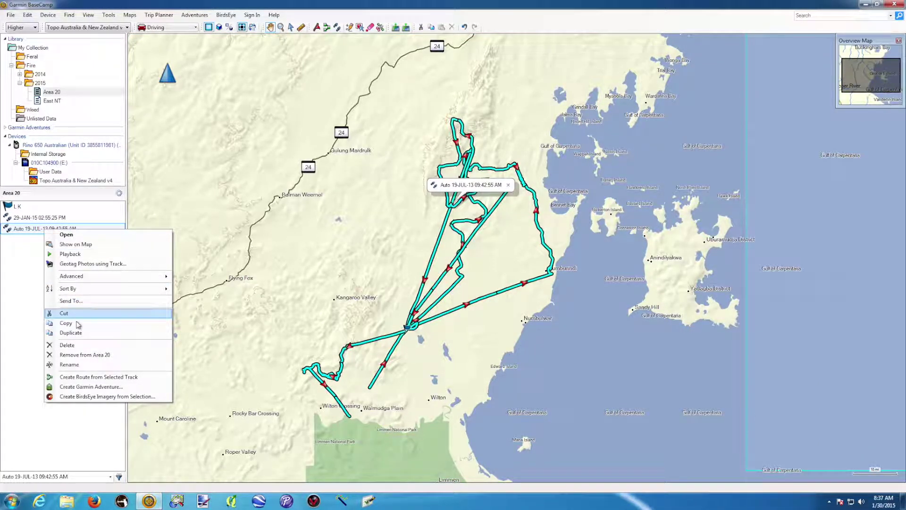
{"action": "left_click", "coordinate": [71, 365]}
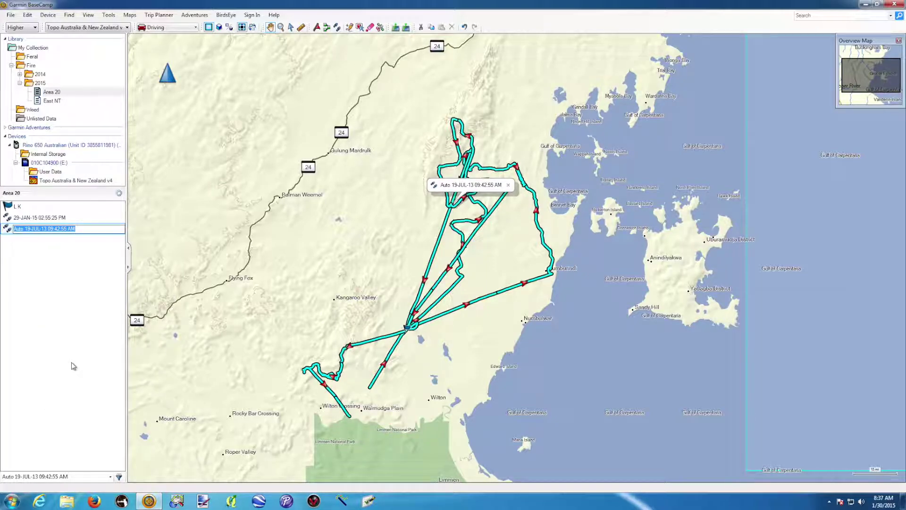
{"action": "type", "text": "12/"}
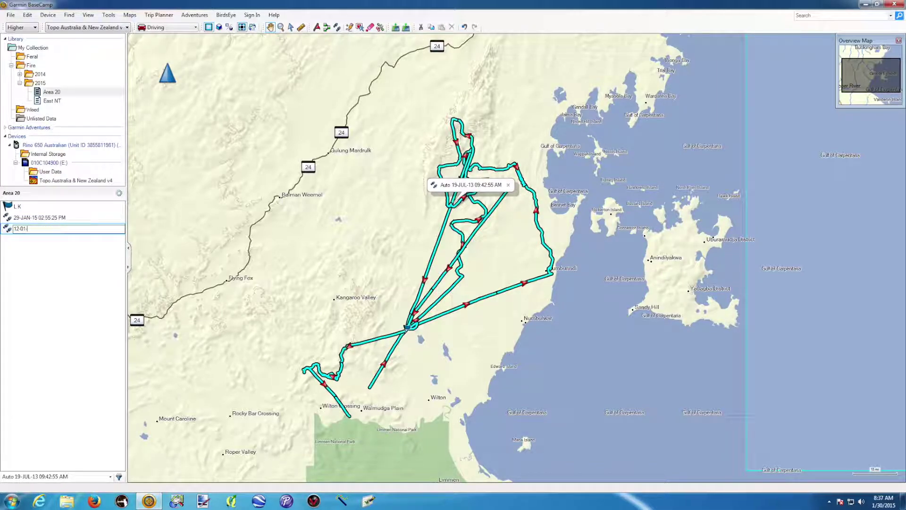
{"action": "key", "text": "Return"}
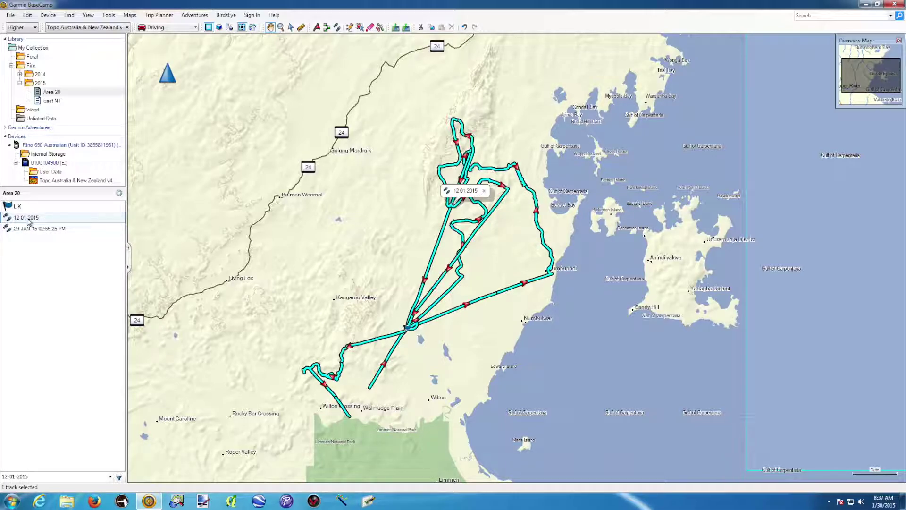
- Open the properties of track 12-01-2015 and follow its recorded points along the route on the map
{"action": "double_click", "coordinate": [28, 218]}
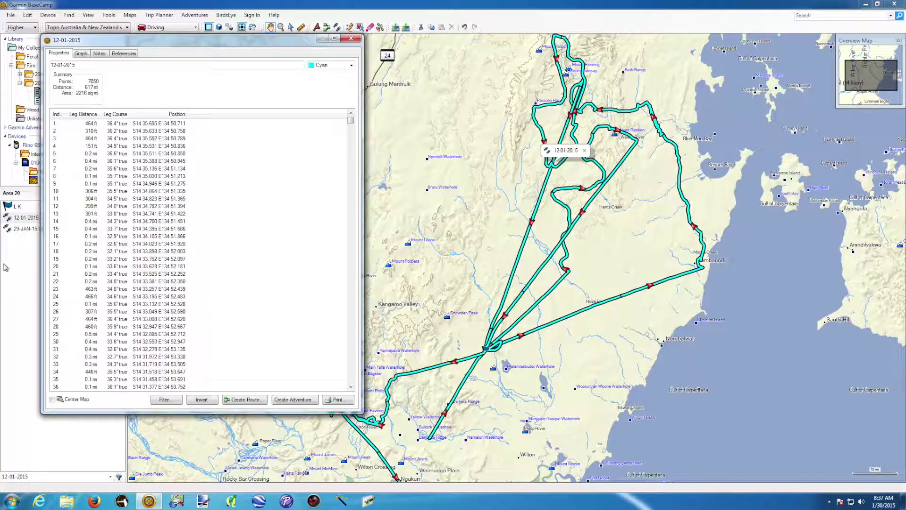
{"action": "left_click", "coordinate": [118, 124]}
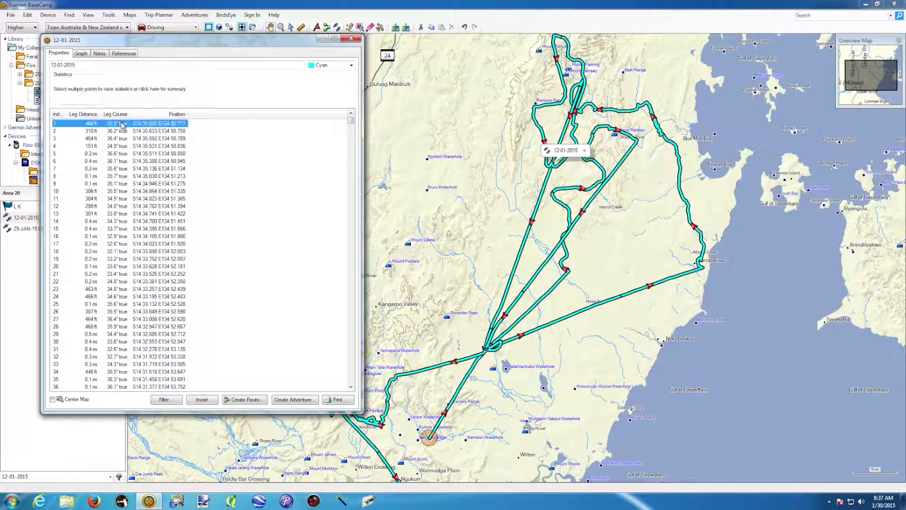
{"action": "left_click", "coordinate": [141, 185]}
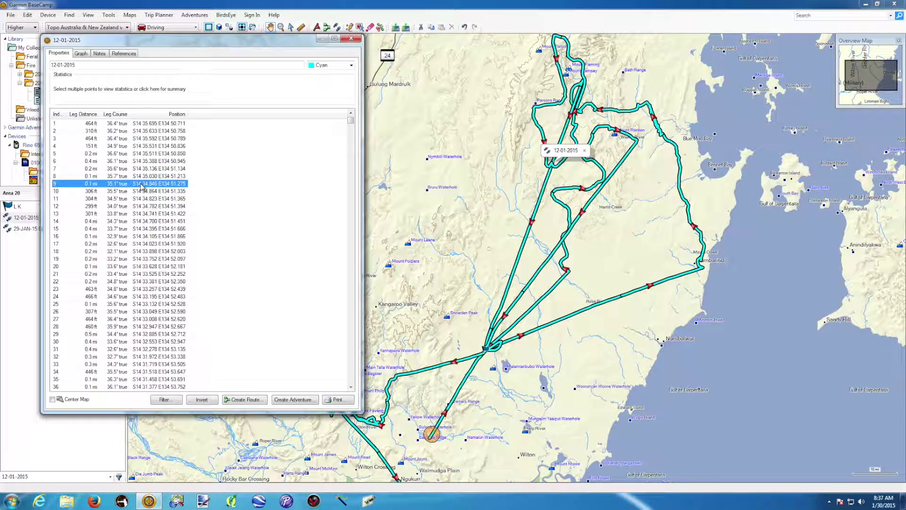
{"action": "key", "text": "Page_Down"}
{"action": "key", "text": "Page_Down"}
{"action": "key", "text": "Page_Down"}
{"action": "key", "text": "Page_Down"}
{"action": "key", "text": "Page_Down"}
{"action": "key", "text": "Page_Down"}
{"action": "key", "text": "Page_Down"}
{"action": "key", "text": "Page_Down"}
{"action": "key", "text": "Page_Down"}
{"action": "key", "text": "Page_Down"}
{"action": "key", "text": "Page_Down"}
{"action": "key", "text": "Page_Down"}
{"action": "key", "text": "Page_Down"}
{"action": "key", "text": "Page_Down"}
{"action": "key", "text": "Page_Down"}
{"action": "key", "text": "Page_Down"}
{"action": "key", "text": "Page_Down"}
{"action": "key", "text": "Page_Down"}
{"action": "key", "text": "Page_Down"}
{"action": "key", "text": "Page_Down"}
{"action": "key", "text": "Page_Down"}
{"action": "key", "text": "Page_Down"}
{"action": "key", "text": "Page_Down"}
{"action": "key", "text": "Page_Down"}
{"action": "key", "text": "Page_Down"}
{"action": "key", "text": "Page_Down"}
{"action": "key", "text": "Page_Down"}
{"action": "key", "text": "Page_Down"}
{"action": "key", "text": "Page_Down"}
{"action": "key", "text": "Page_Down"}
{"action": "key", "text": "Page_Down"}
{"action": "key", "text": "Page_Down"}
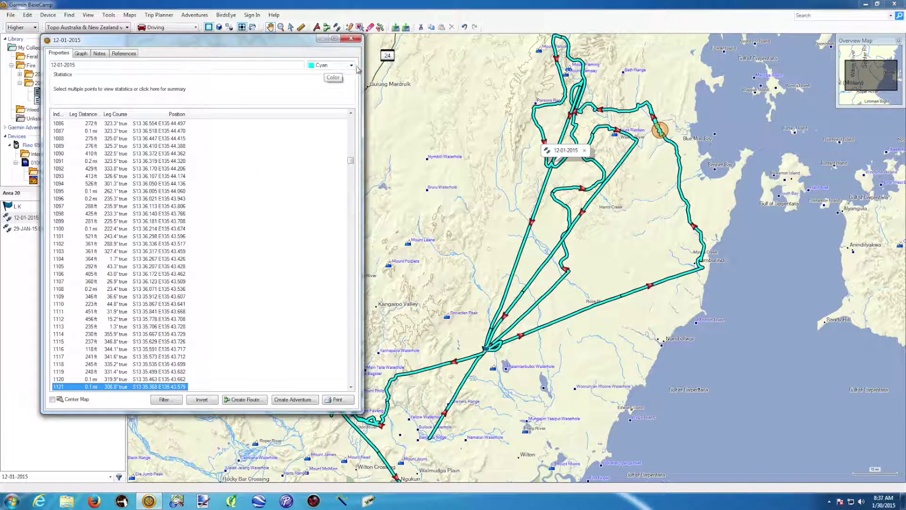
- Set the 12-01-2015 track's colour to Red and check its graph before closing the track's properties
{"action": "left_click", "coordinate": [351, 65]}
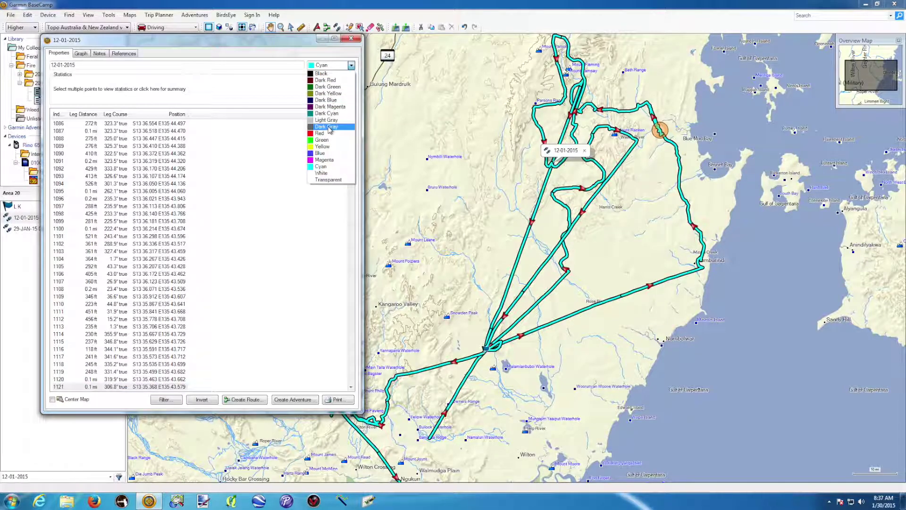
{"action": "left_click", "coordinate": [325, 134]}
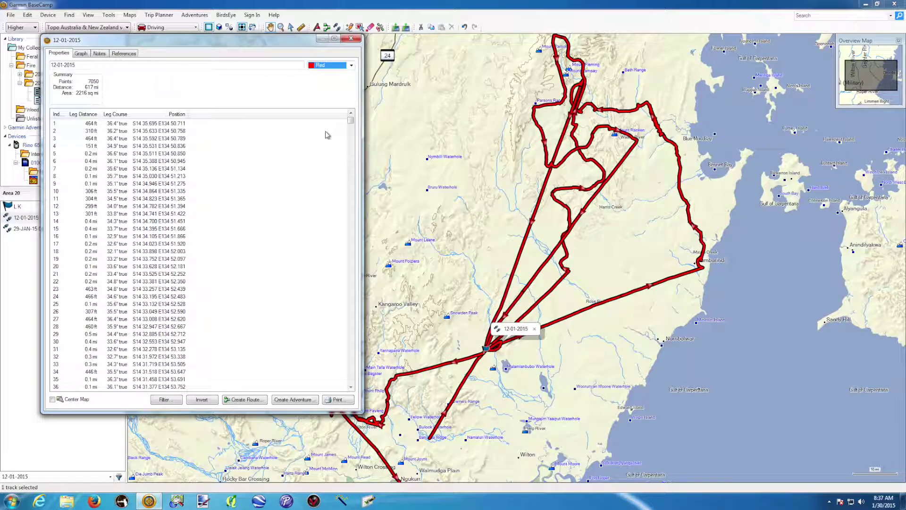
{"action": "left_click", "coordinate": [81, 54]}
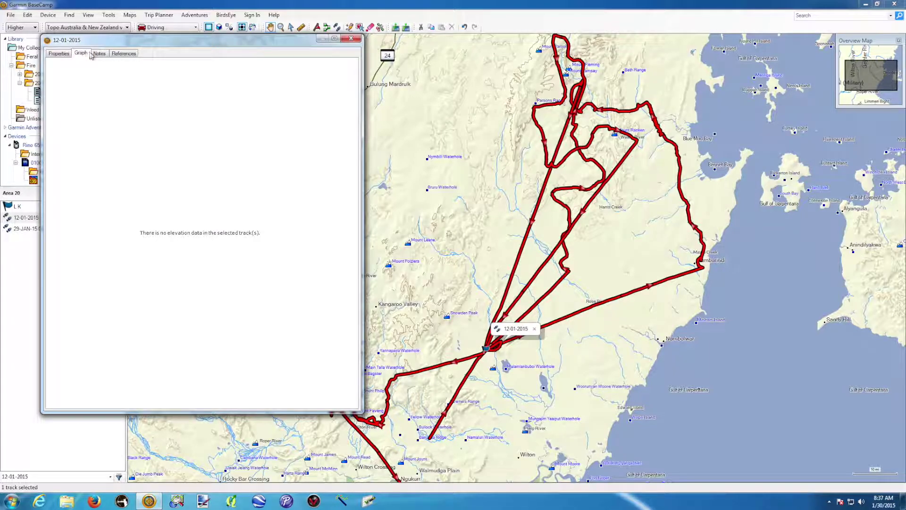
{"action": "left_click", "coordinate": [64, 55]}
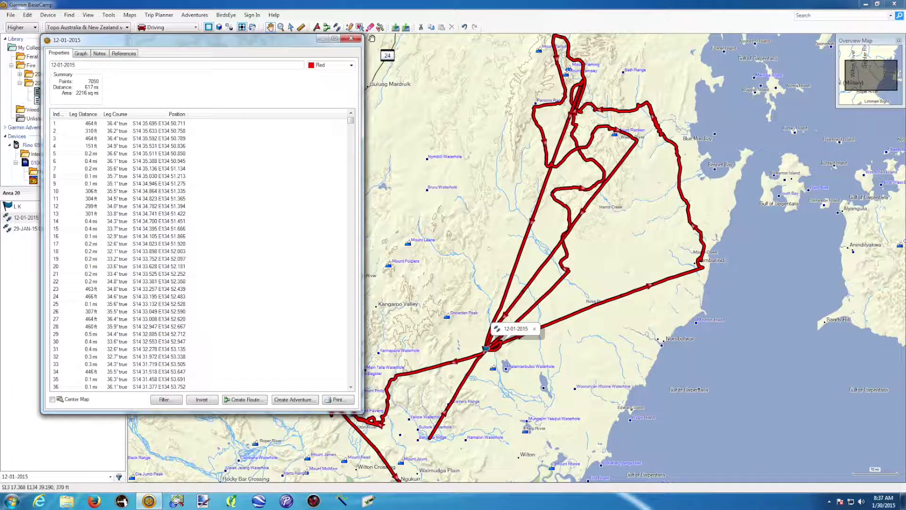
{"action": "left_click", "coordinate": [351, 40]}
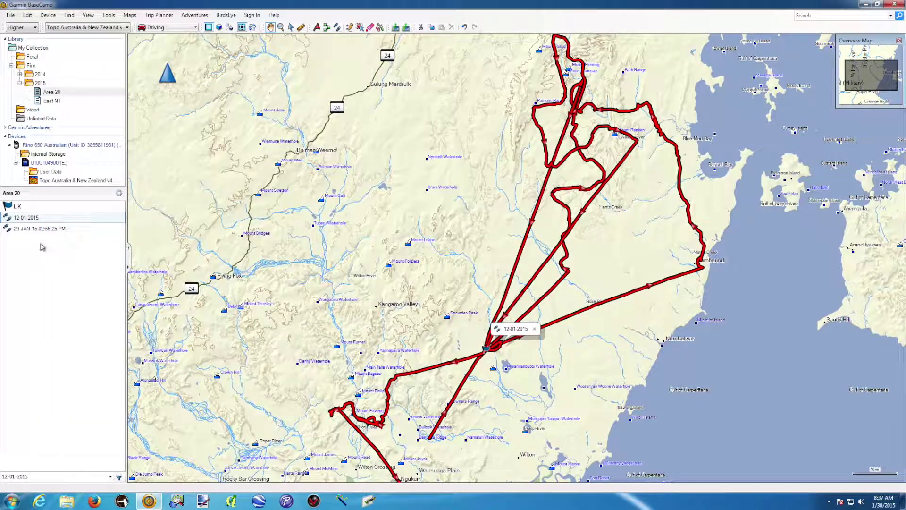
- Rename the L K waypoint in the Area 20 list as L K 01
{"action": "left_click", "coordinate": [47, 231]}
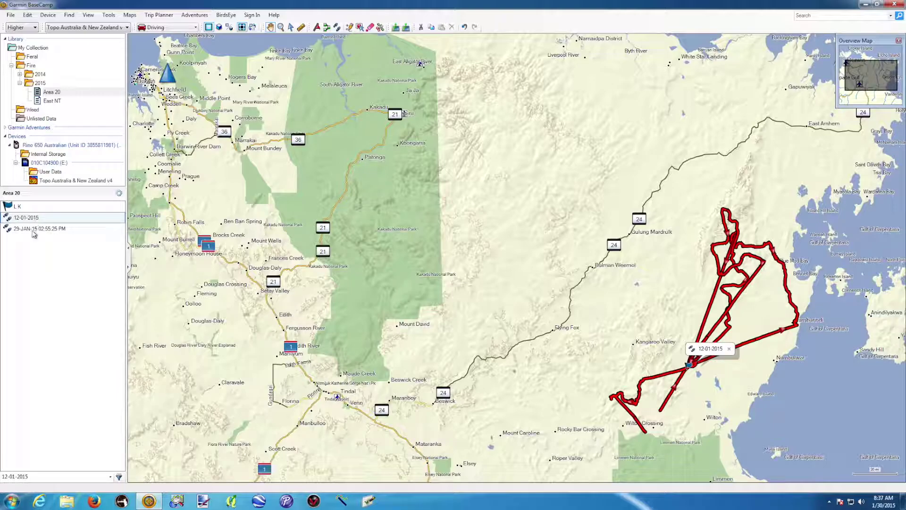
{"action": "left_click", "coordinate": [18, 208]}
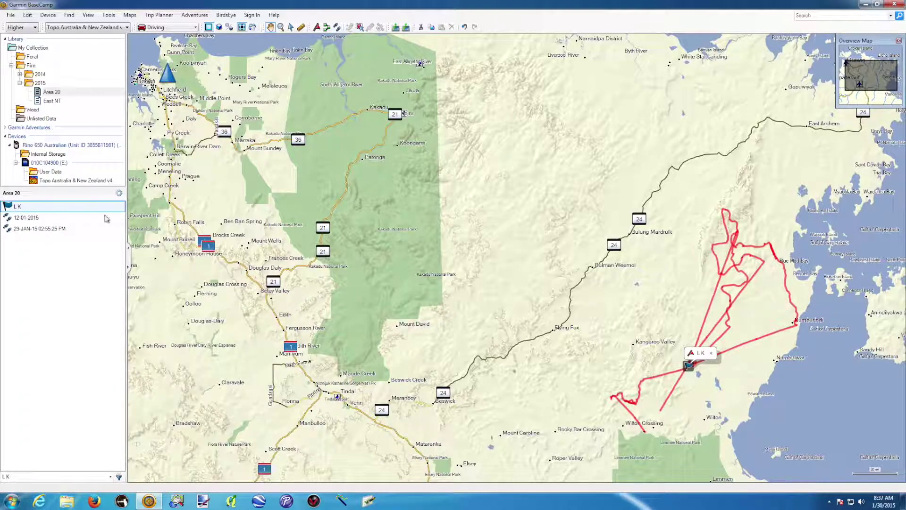
{"action": "right_click", "coordinate": [18, 210]}
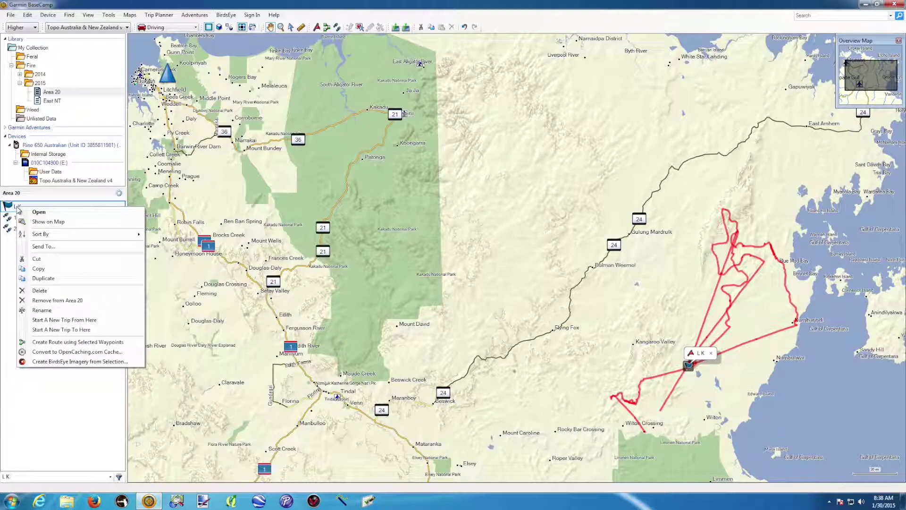
{"action": "left_click", "coordinate": [60, 311]}
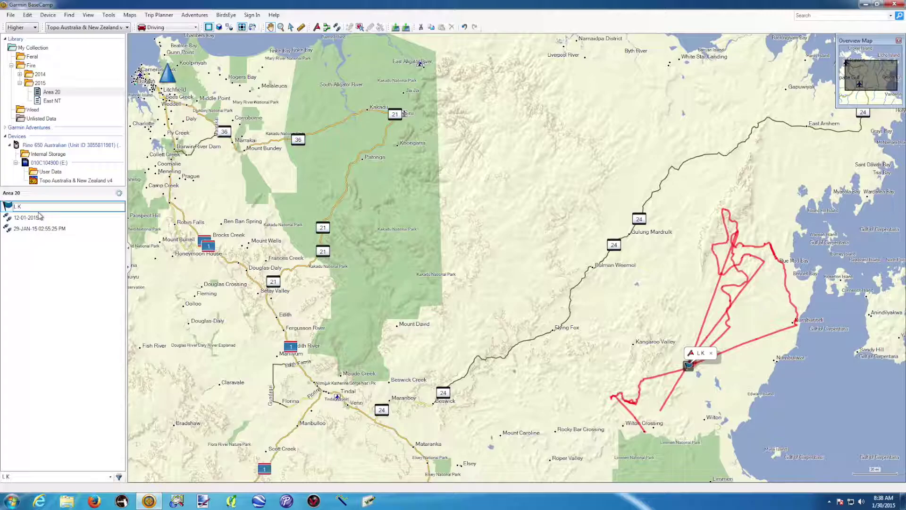
{"action": "key", "text": "Return"}
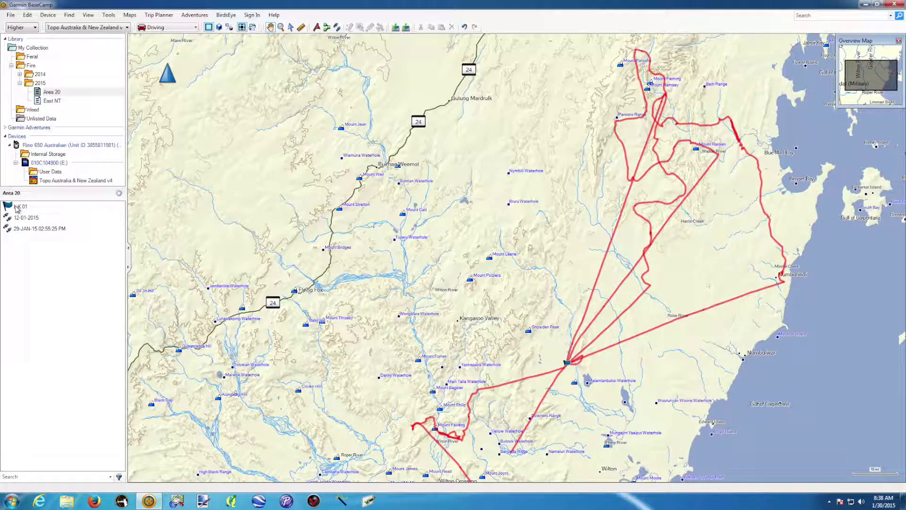
- Change the L K 01 waypoint's symbol to the red circle marker and close its properties
{"action": "double_click", "coordinate": [19, 209]}
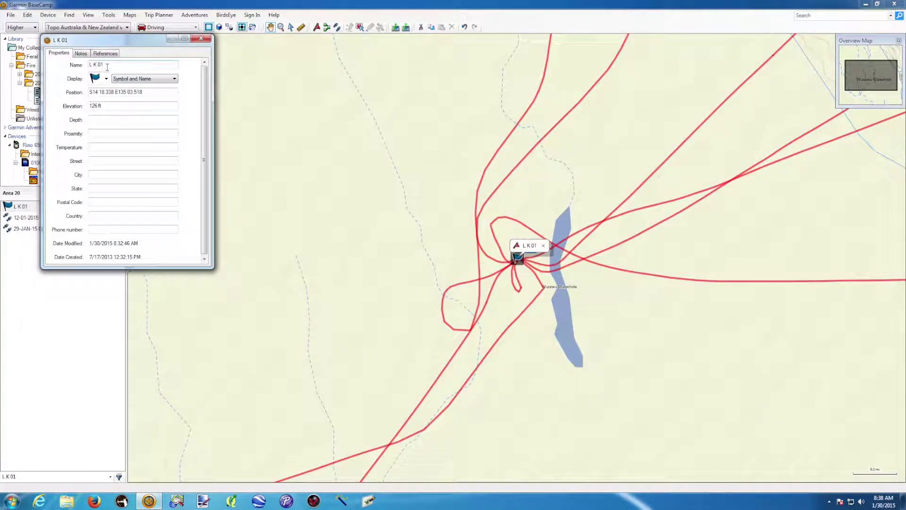
{"action": "left_click", "coordinate": [95, 79]}
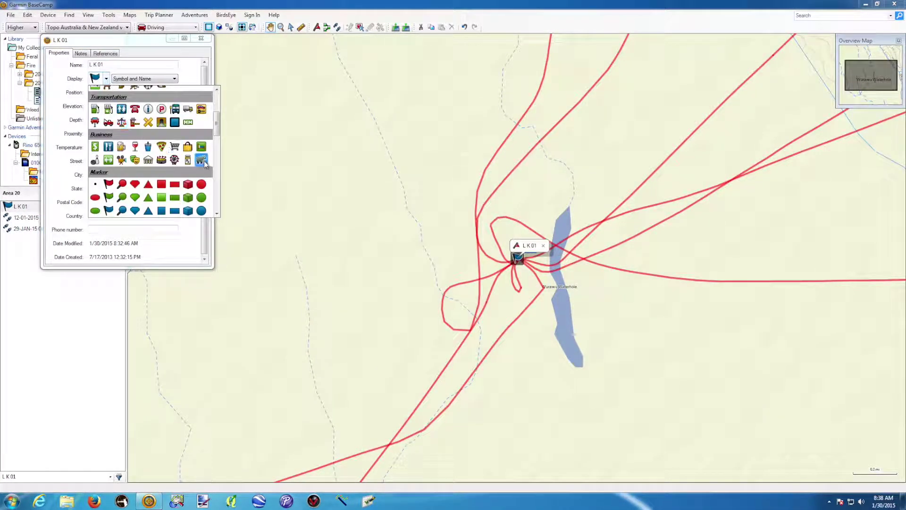
{"action": "left_click", "coordinate": [203, 188]}
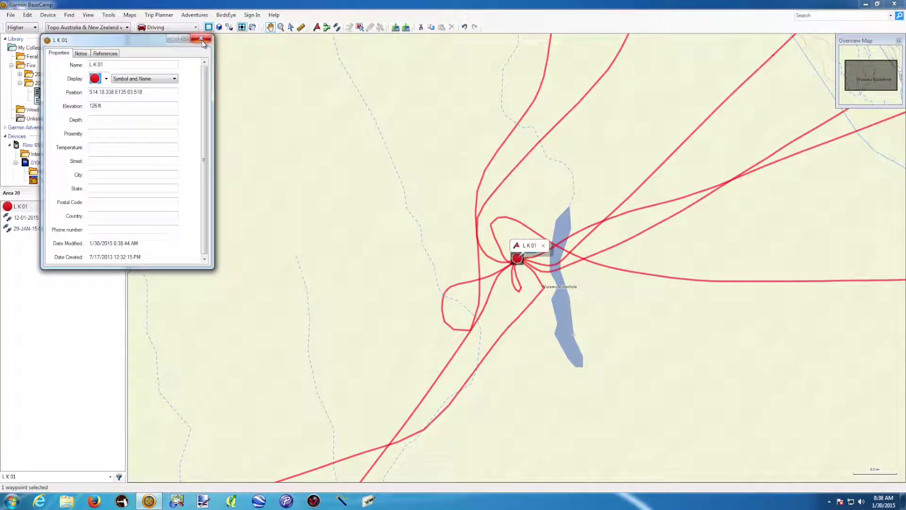
{"action": "left_click", "coordinate": [202, 39]}
- Select the 12-01-2015 and 29-JAN-15 02:55:25 PM tracks in Area 20 in turn to view them on the map
{"action": "left_click", "coordinate": [25, 219]}
{"action": "left_click", "coordinate": [26, 230]}
{"action": "left_click", "coordinate": [26, 218]}
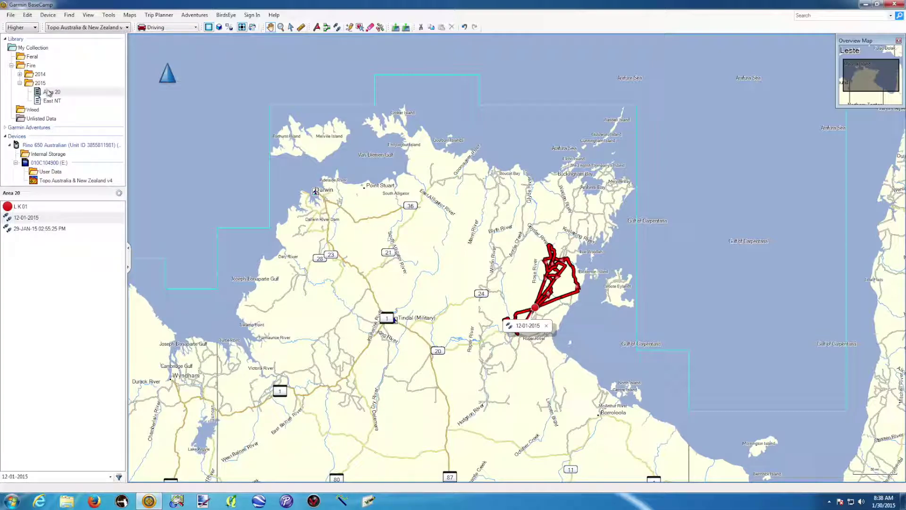
- Expand the 2014 folder and move the L K 01 waypoint from the Area 20 list into the Area 1 list
{"action": "double_click", "coordinate": [37, 74]}
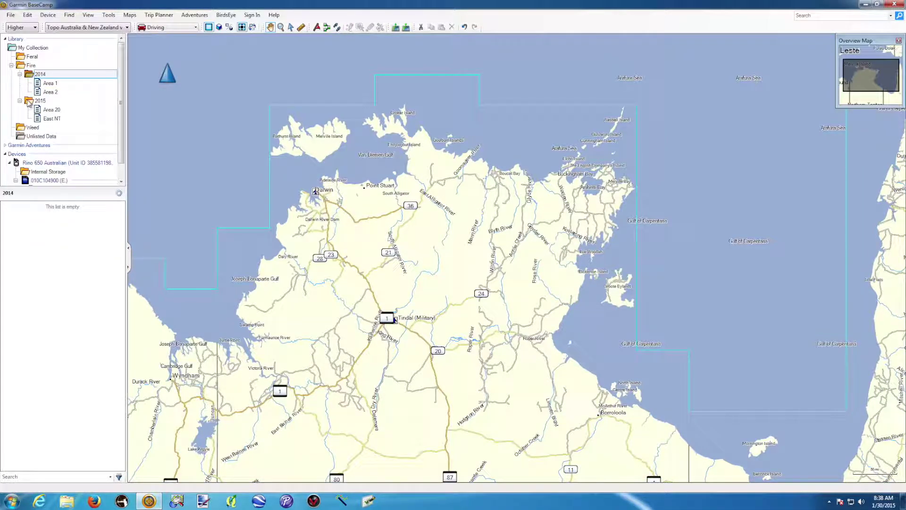
{"action": "left_click", "coordinate": [47, 109]}
{"action": "left_click", "coordinate": [23, 208]}
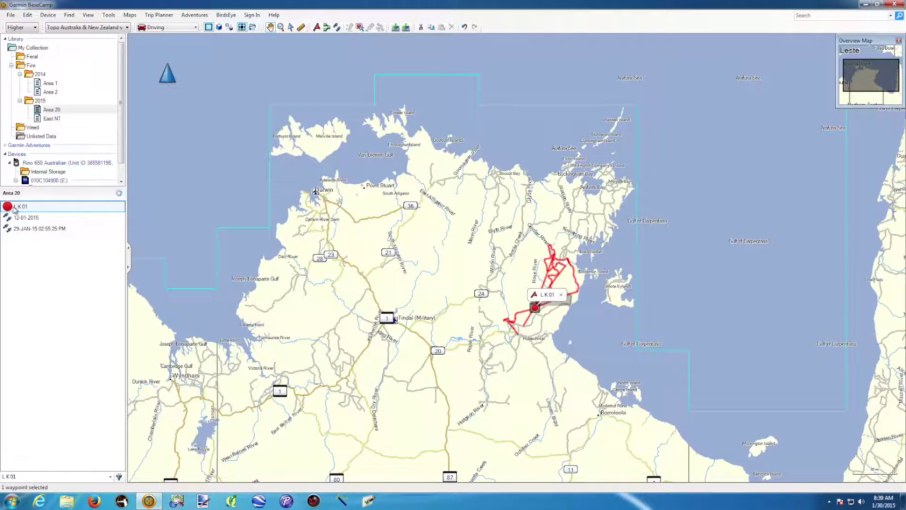
{"action": "left_click_drag", "start_coordinate": [12, 210], "coordinate": [48, 85]}
{"action": "left_click", "coordinate": [49, 108]}
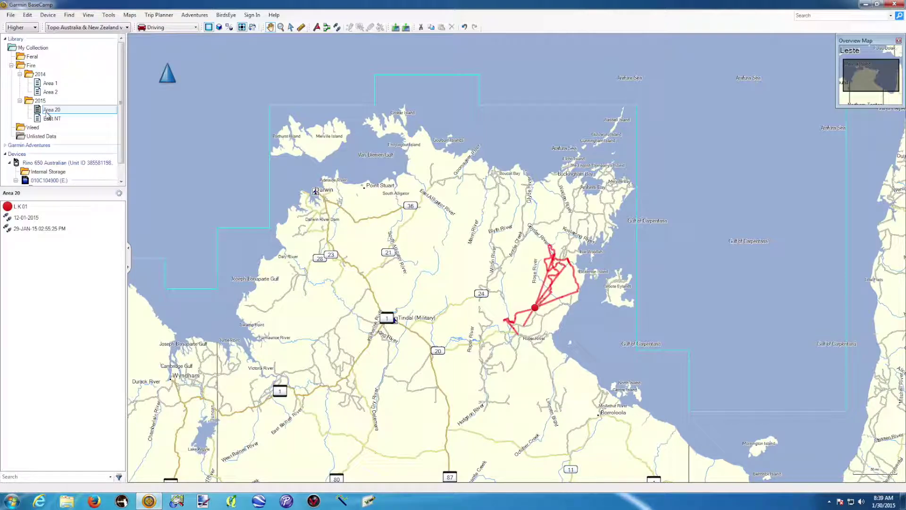
{"action": "left_click", "coordinate": [53, 84]}
{"action": "left_click", "coordinate": [53, 113]}
{"action": "left_click", "coordinate": [9, 209]}
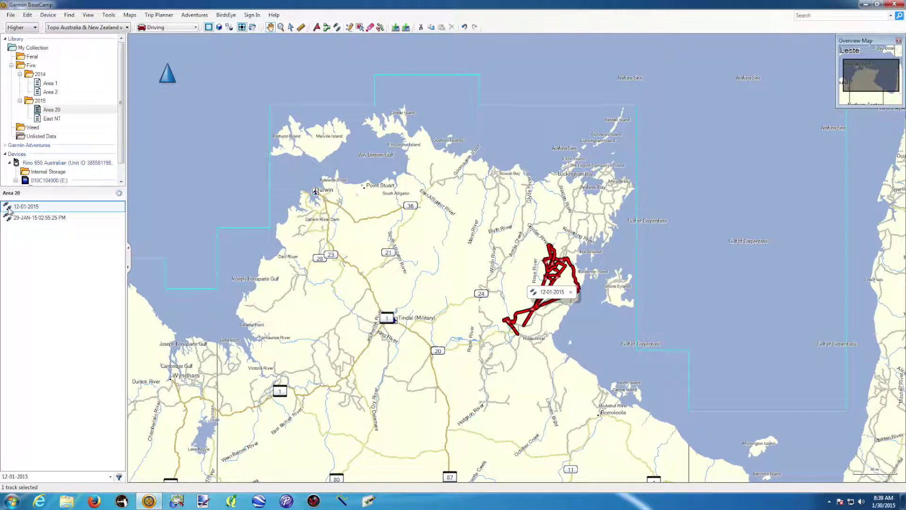
- Check the contents of the Area 1, Area 20 and East NT lists
{"action": "left_click", "coordinate": [47, 84]}
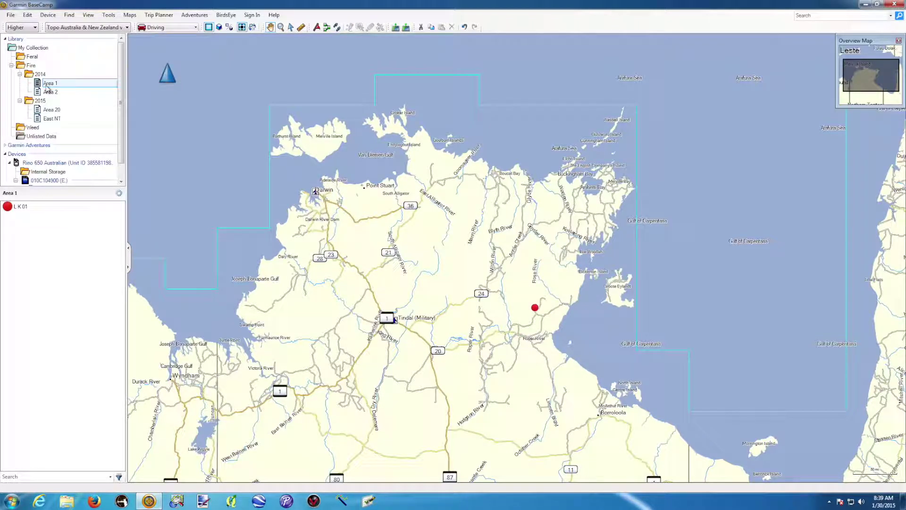
{"action": "left_click", "coordinate": [50, 110]}
{"action": "left_click", "coordinate": [51, 119]}
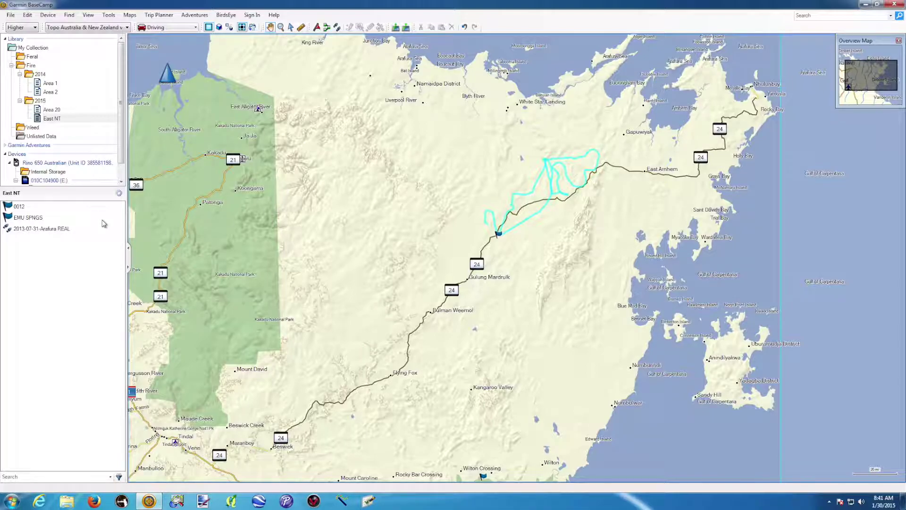
- Delete waypoint 0012 and the tracks 2013-07-31-Arafura REAL and 2013-08-01-Ngukurr REAL from the device's Internal Storage
{"action": "left_click", "coordinate": [47, 172]}
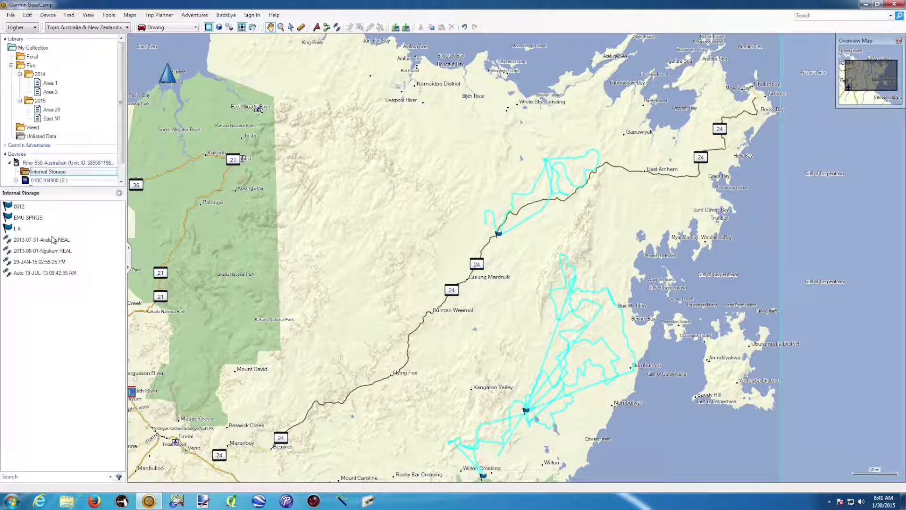
{"action": "left_click", "coordinate": [19, 207]}
{"action": "left_click", "coordinate": [37, 241]}
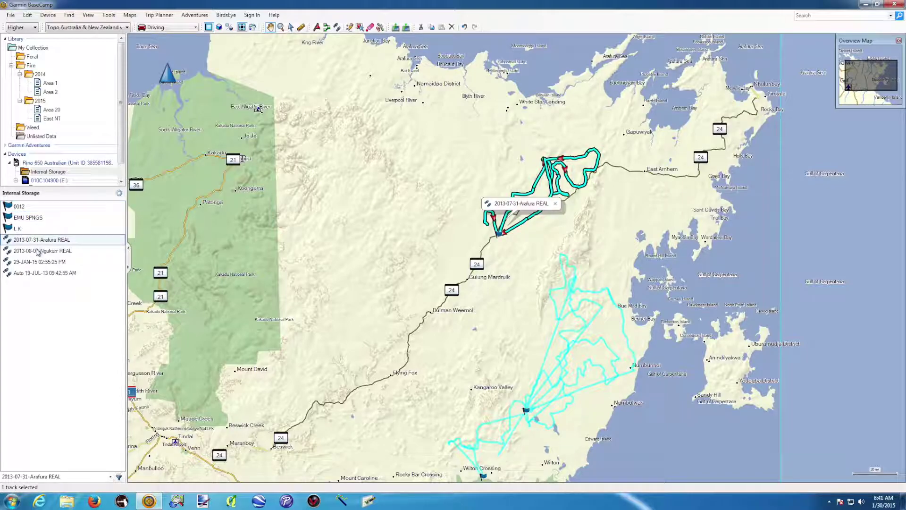
{"action": "key", "text": "super"}
{"action": "left_click", "coordinate": [37, 252]}
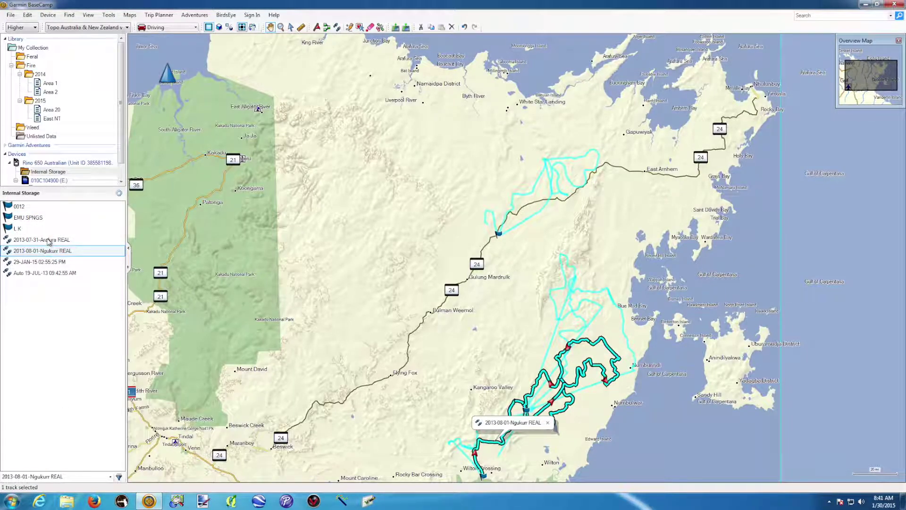
{"action": "left_click", "coordinate": [50, 241], "text": "ctrl"}
{"action": "left_click", "coordinate": [23, 209], "text": "ctrl"}
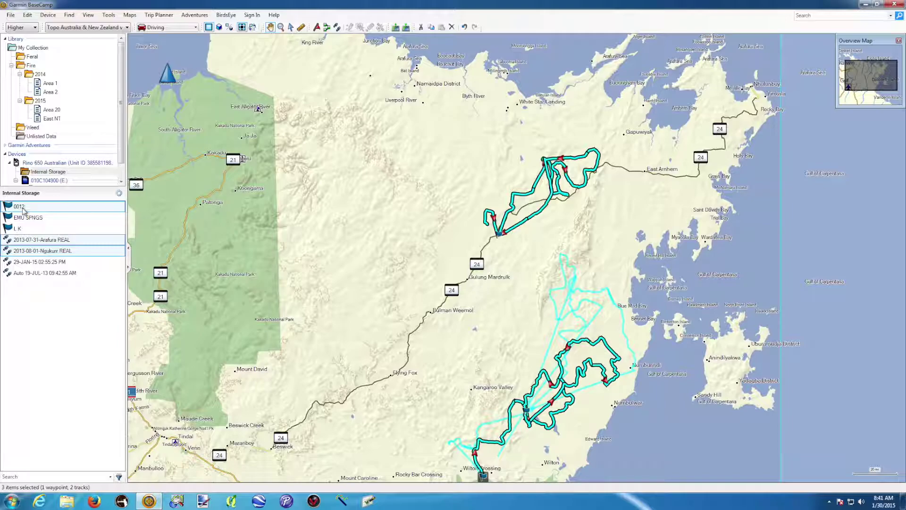
{"action": "right_click", "coordinate": [22, 208]}
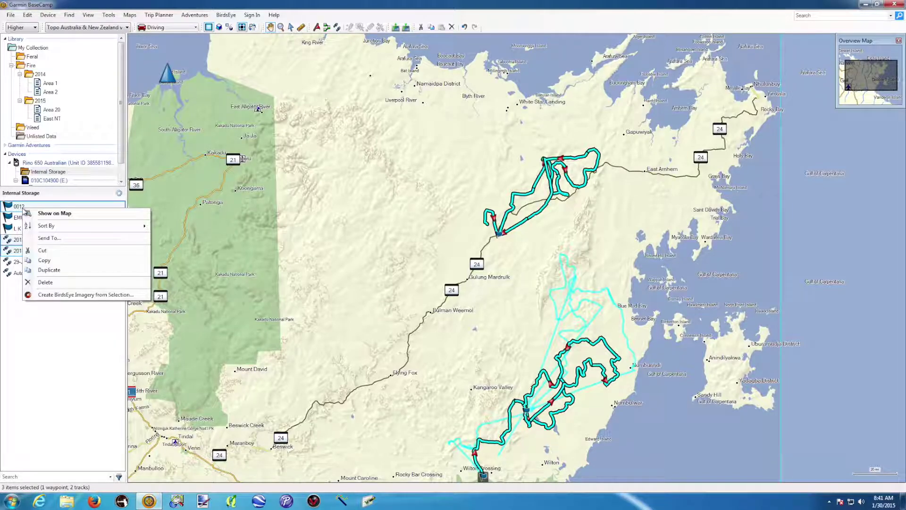
{"action": "left_click", "coordinate": [60, 282]}
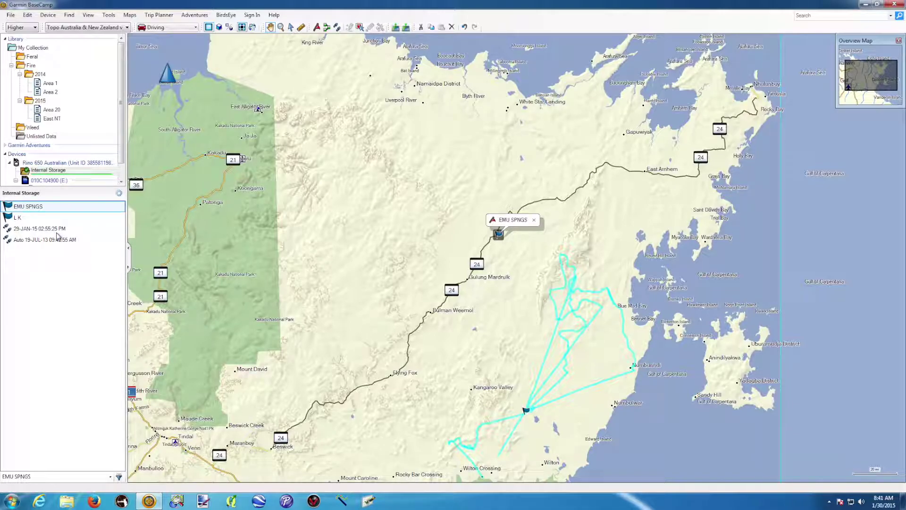
- Display the whole Fire folder and inspect its tracks on the map, focusing on the northern Arafura track
{"action": "left_click", "coordinate": [31, 66]}
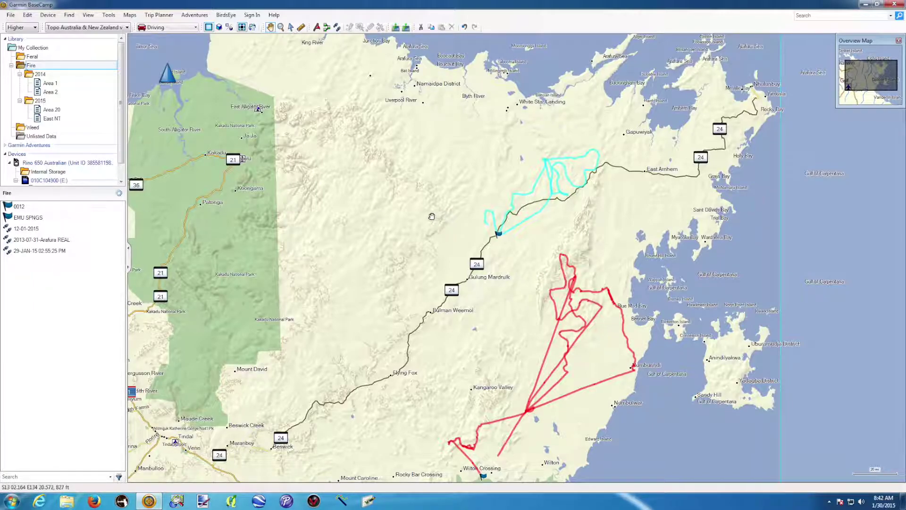
{"action": "left_click_drag", "start_coordinate": [433, 196], "coordinate": [367, 195]}
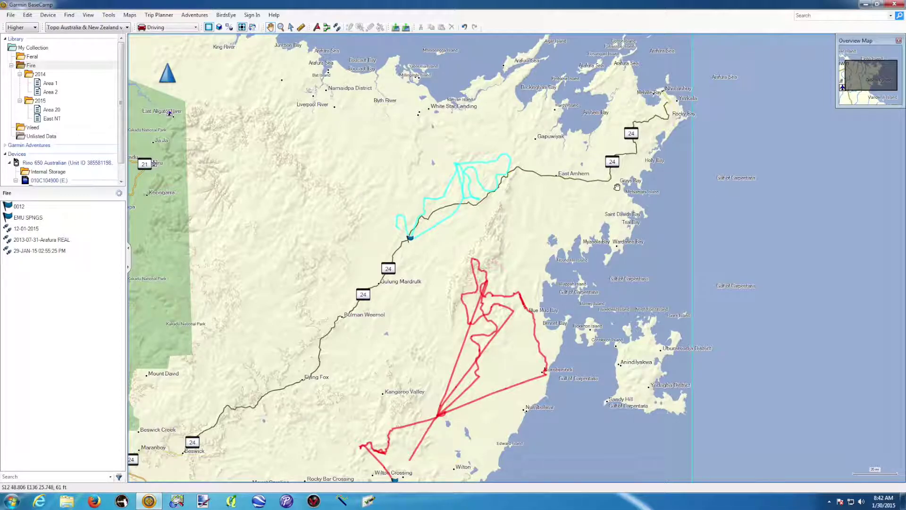
{"action": "scroll", "coordinate": [617, 187], "scroll_direction": "up", "scroll_amount": 1}
{"action": "scroll", "coordinate": [617, 187], "scroll_direction": "up", "scroll_amount": 1}
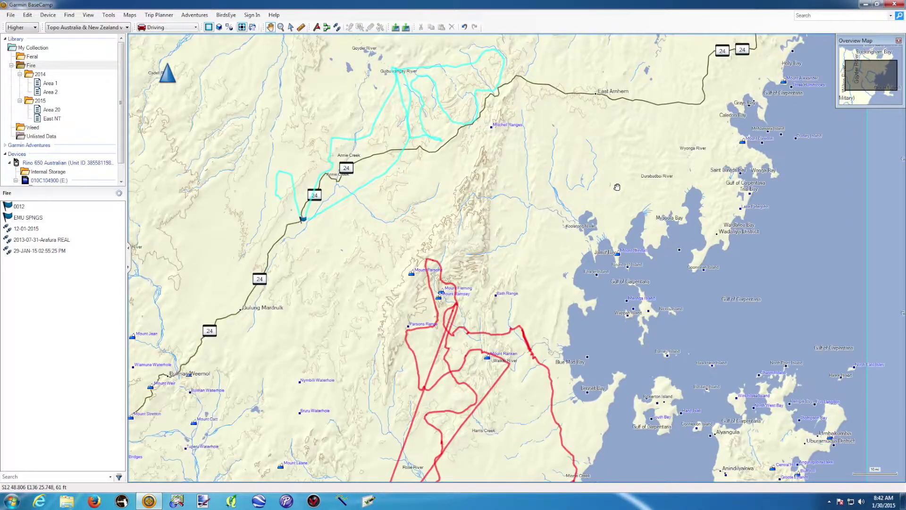
{"action": "left_click_drag", "start_coordinate": [320, 115], "coordinate": [447, 210]}
{"action": "scroll", "coordinate": [327, 189], "scroll_direction": "up", "scroll_amount": 1}
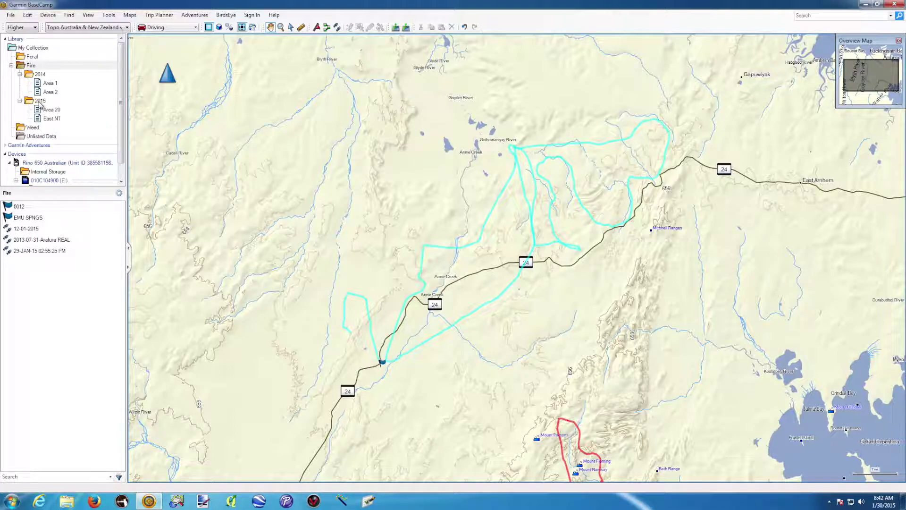
- Create a list named new work in the 2015 folder
{"action": "right_click", "coordinate": [39, 100]}
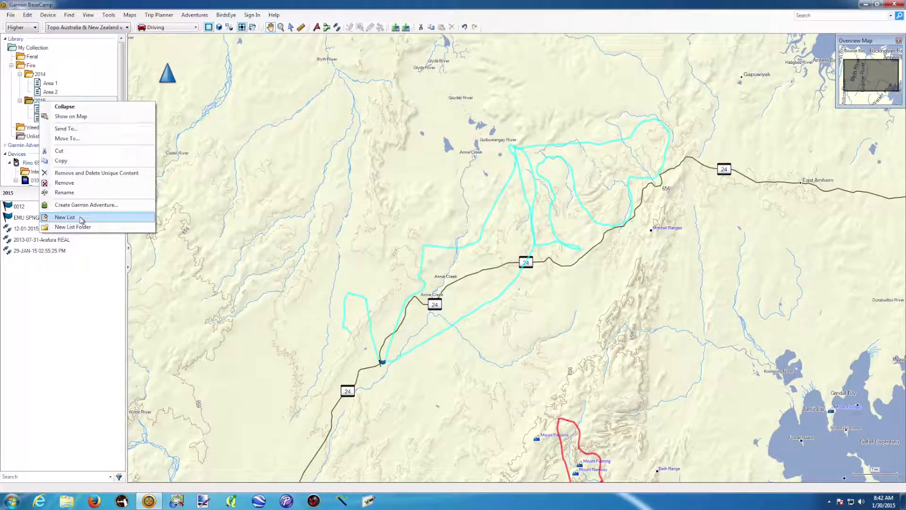
{"action": "left_click", "coordinate": [65, 218]}
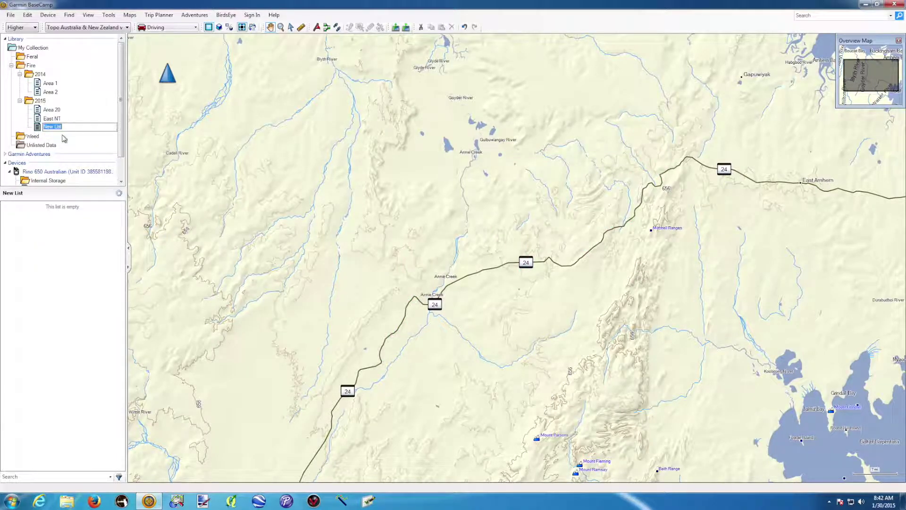
{"action": "type", "text": "new work"}
{"action": "key", "text": "Return"}
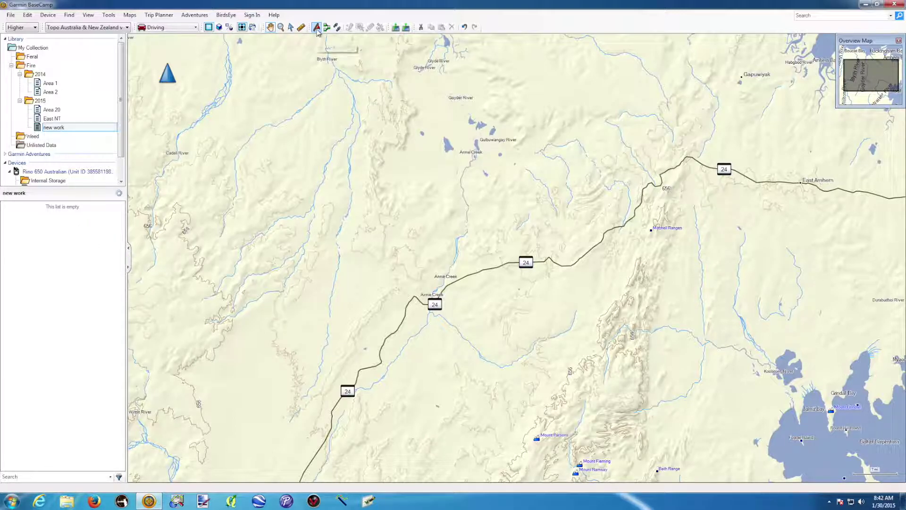
- Place three waypoints in the new work list, one south of Gulbuwangay River and two farther west, one northwest and one just west of Anne Creek
{"action": "left_click", "coordinate": [317, 28]}
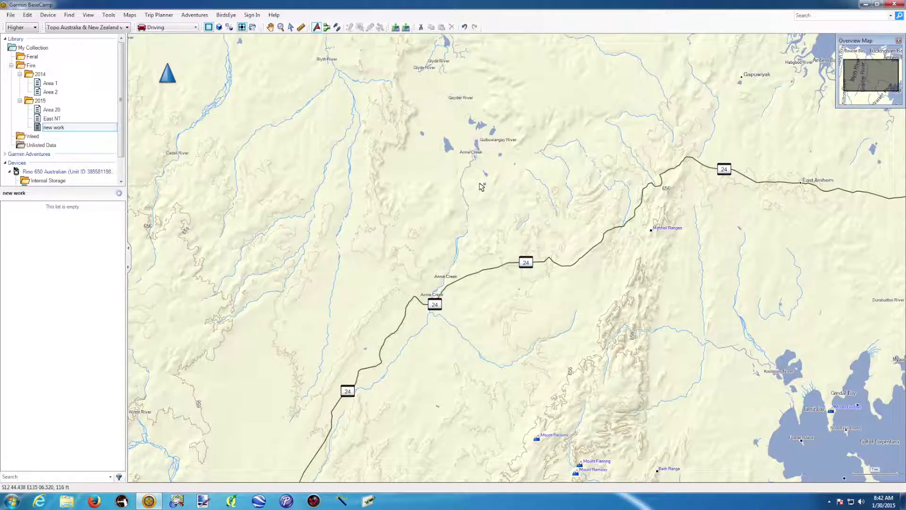
{"action": "left_click", "coordinate": [480, 185]}
{"action": "left_click", "coordinate": [371, 214]}
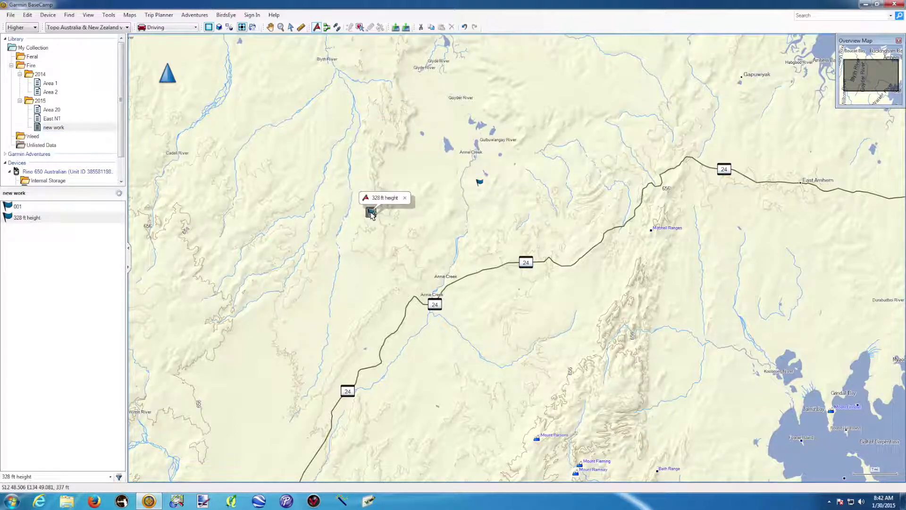
{"action": "left_click", "coordinate": [350, 302]}
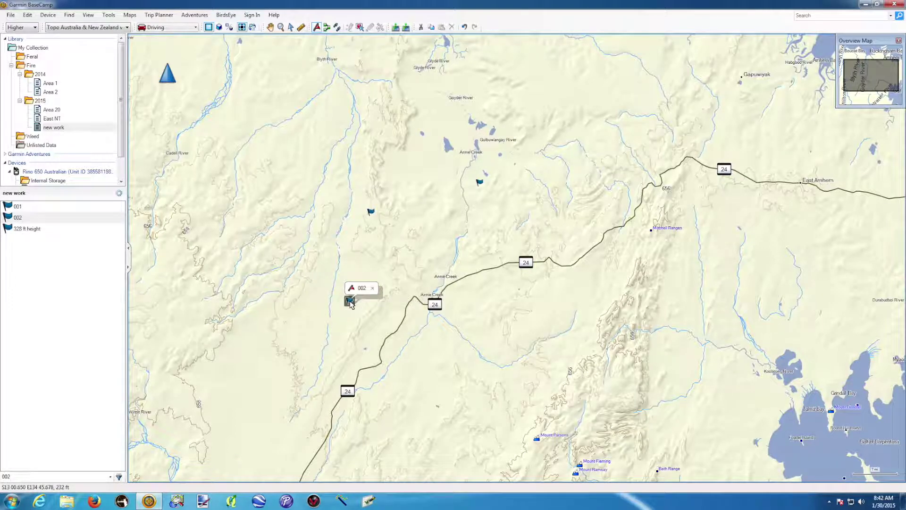
- Rename waypoint 001 in the new work list as Start
{"action": "left_click", "coordinate": [26, 230]}
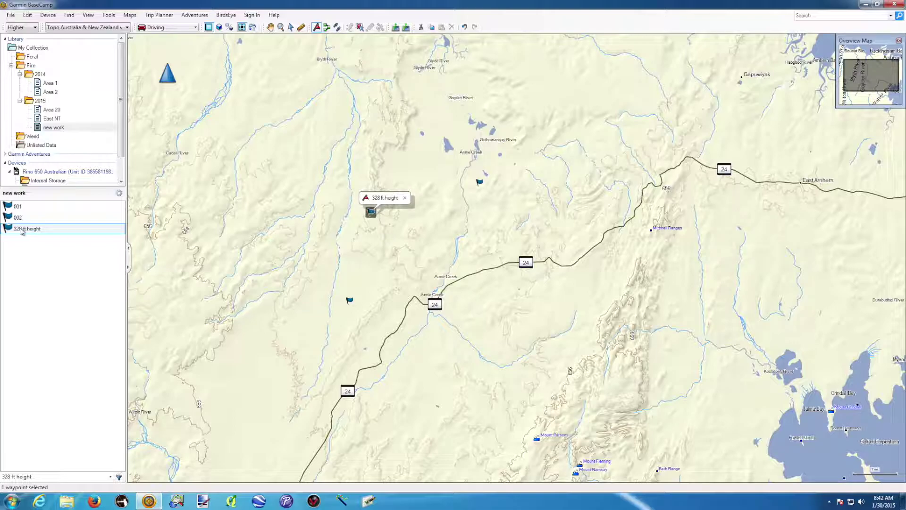
{"action": "left_click", "coordinate": [16, 208]}
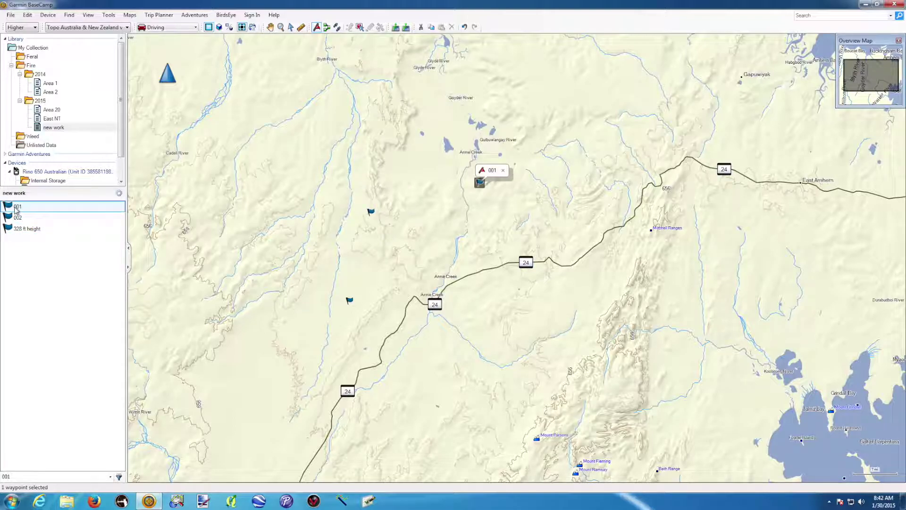
{"action": "left_click", "coordinate": [16, 208]}
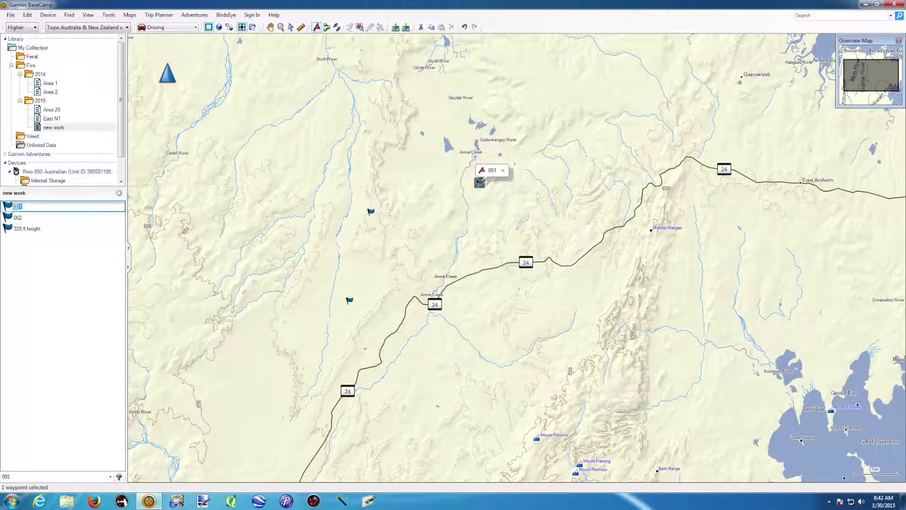
{"action": "key", "text": "Return"}
- Rename waypoint 002 in the new work list as End
{"action": "left_click", "coordinate": [18, 208]}
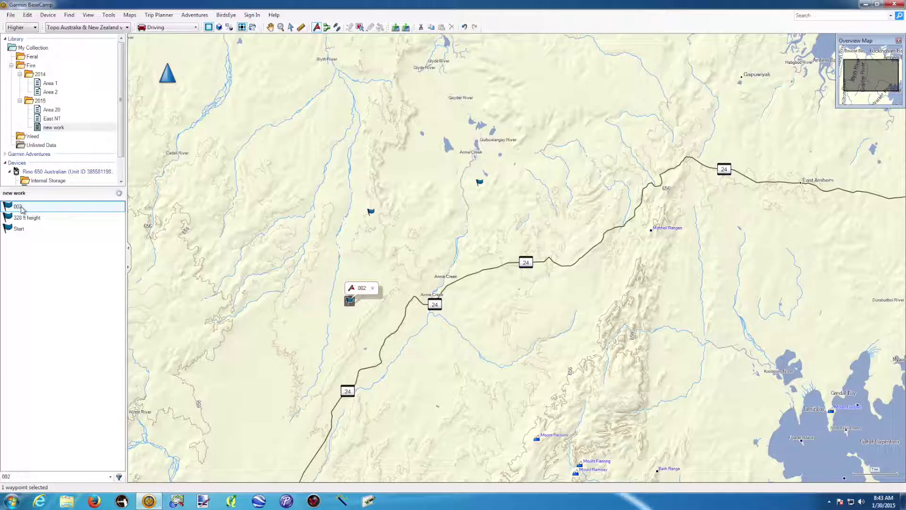
{"action": "right_click", "coordinate": [21, 209]}
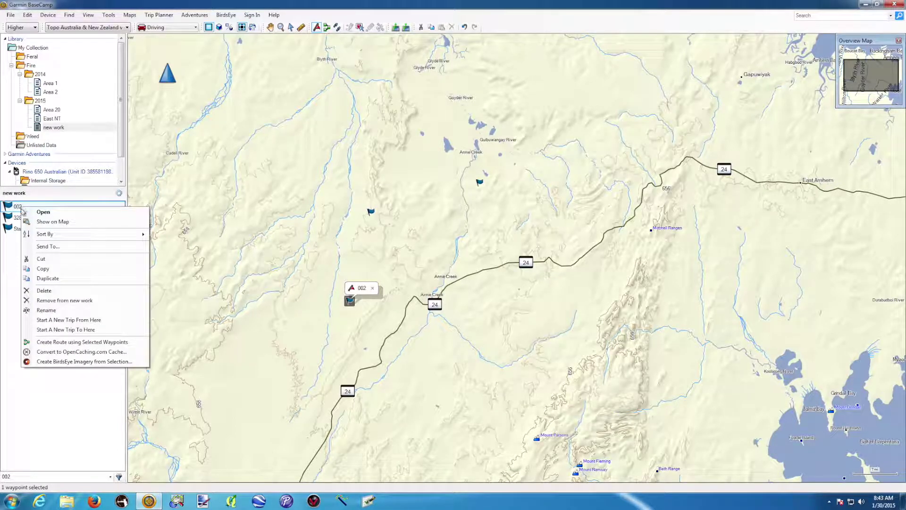
{"action": "left_click", "coordinate": [55, 311]}
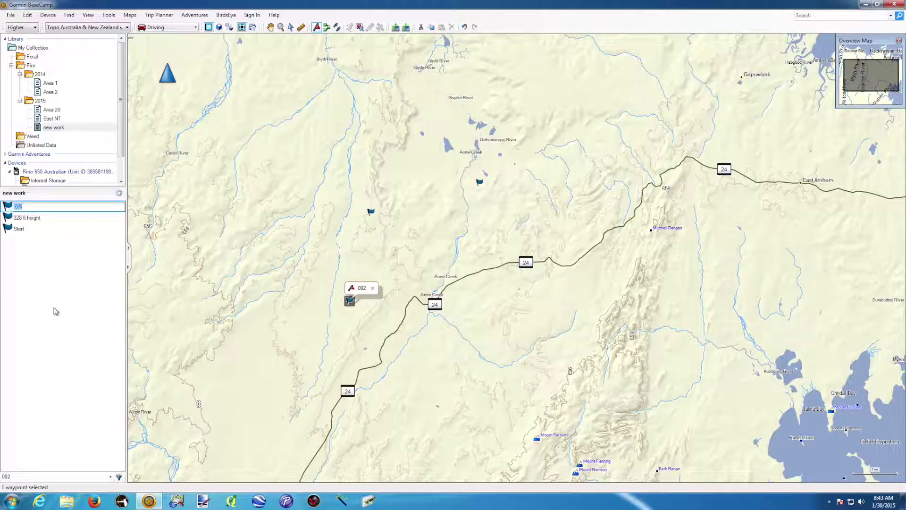
{"action": "type", "text": "End"}
{"action": "key", "text": "Return"}
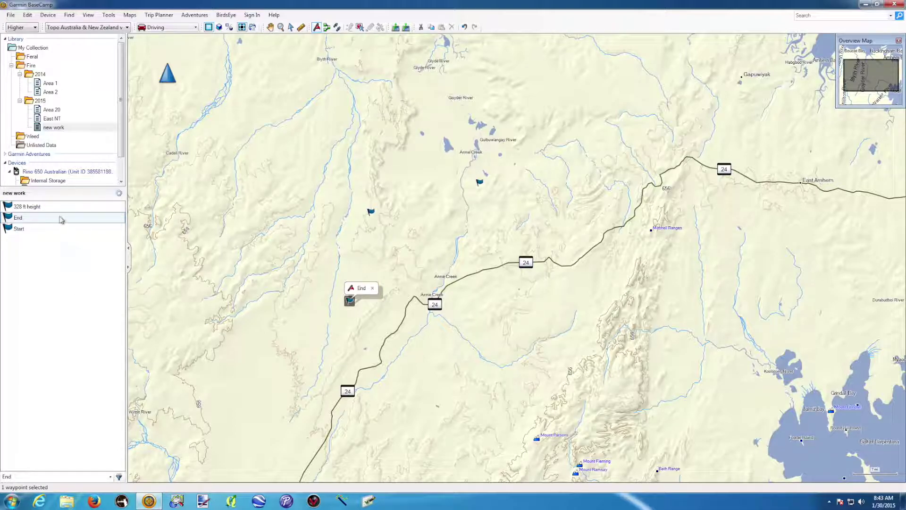
- Rename the 328 ft height waypoint in the new work list as refuel
{"action": "right_click", "coordinate": [33, 209]}
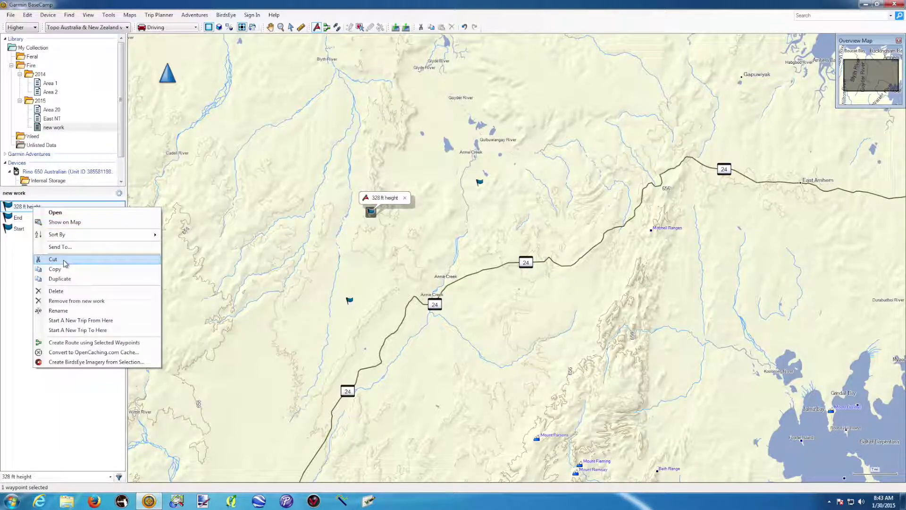
{"action": "left_click", "coordinate": [66, 310]}
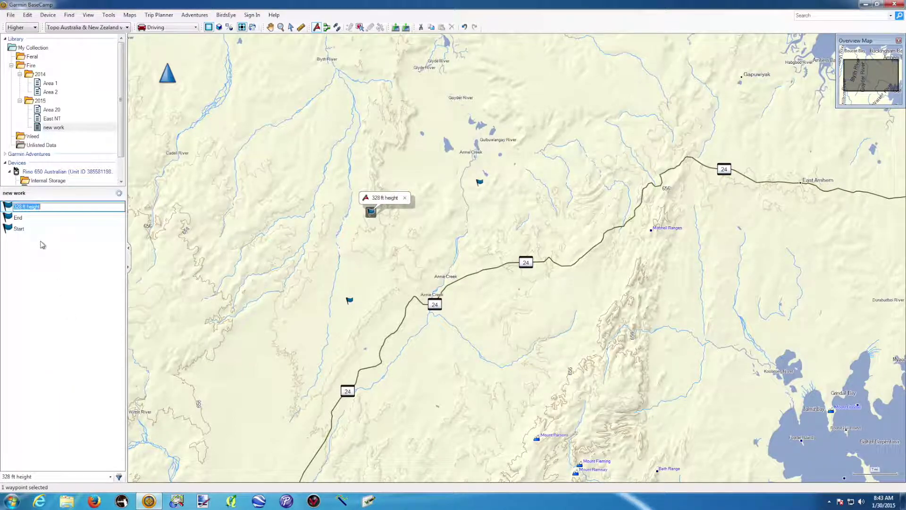
{"action": "type", "text": "refuel"}
{"action": "key", "text": "Return"}
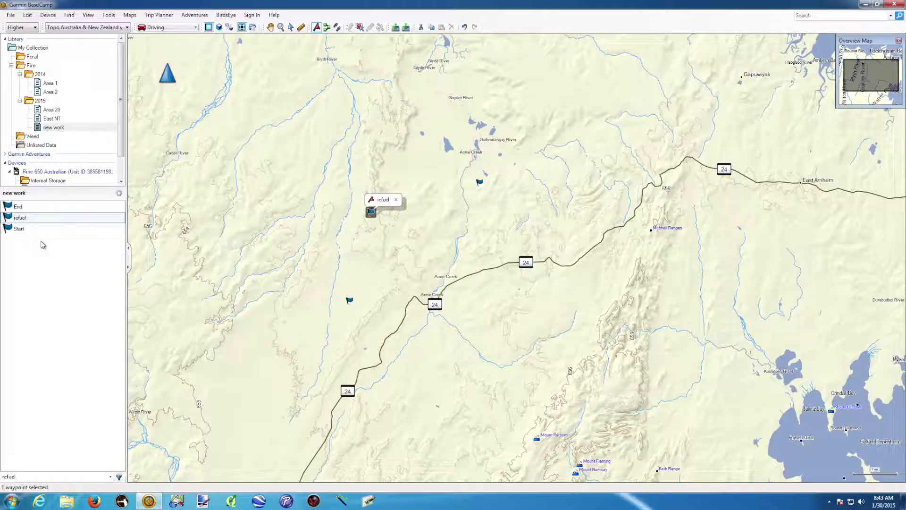
- Change the Start waypoint's symbol to a green circle and close its properties
{"action": "left_click", "coordinate": [22, 209]}
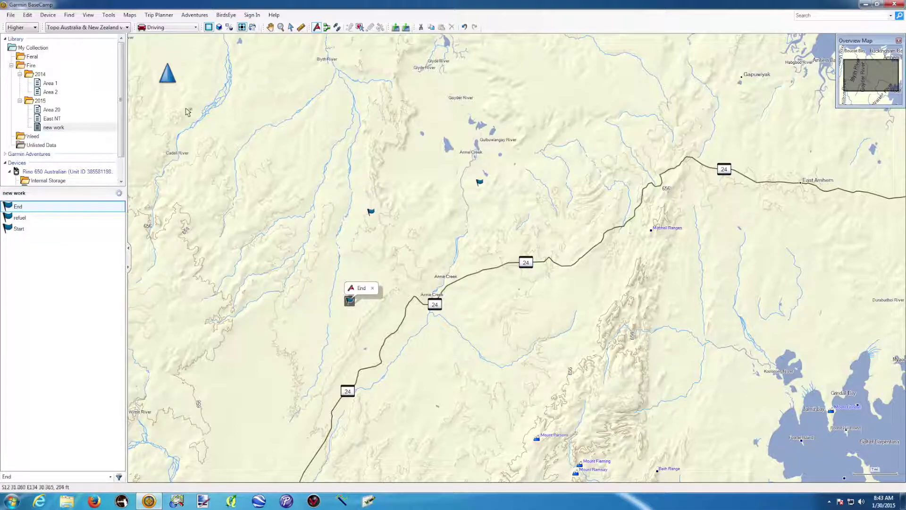
{"action": "double_click", "coordinate": [19, 229]}
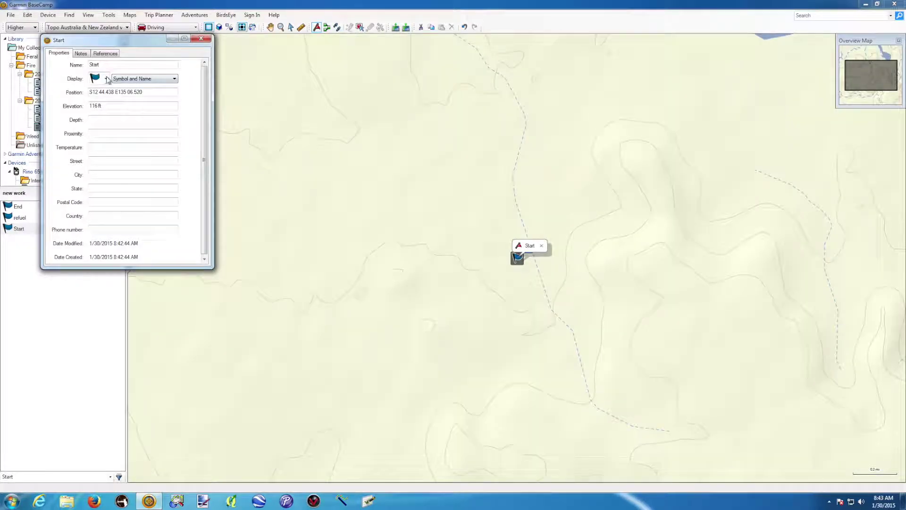
{"action": "left_click", "coordinate": [106, 79]}
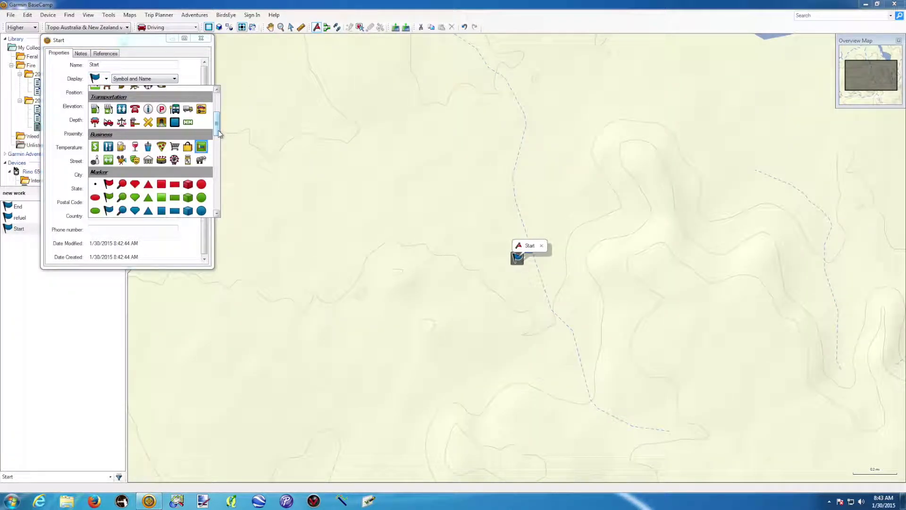
{"action": "left_click", "coordinate": [201, 197]}
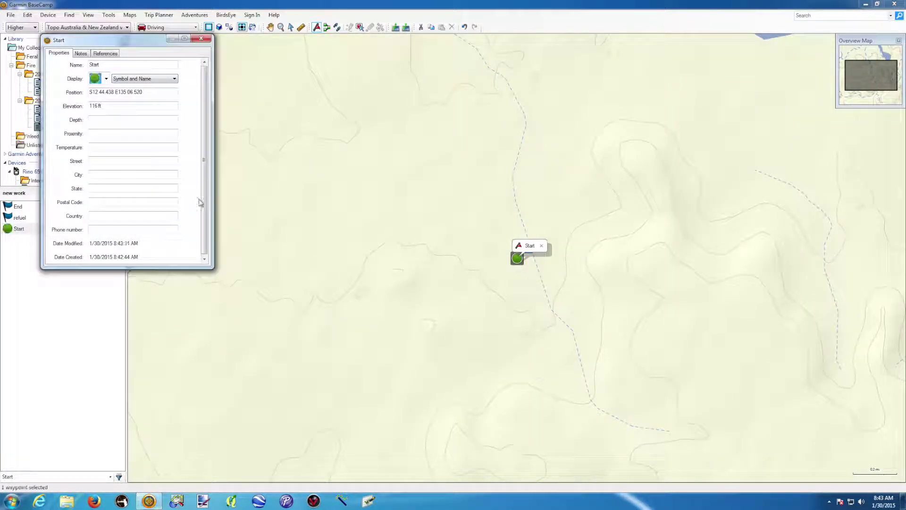
{"action": "left_click", "coordinate": [201, 39]}
- Change the End waypoint's symbol to a red circle and close its properties
{"action": "double_click", "coordinate": [17, 207]}
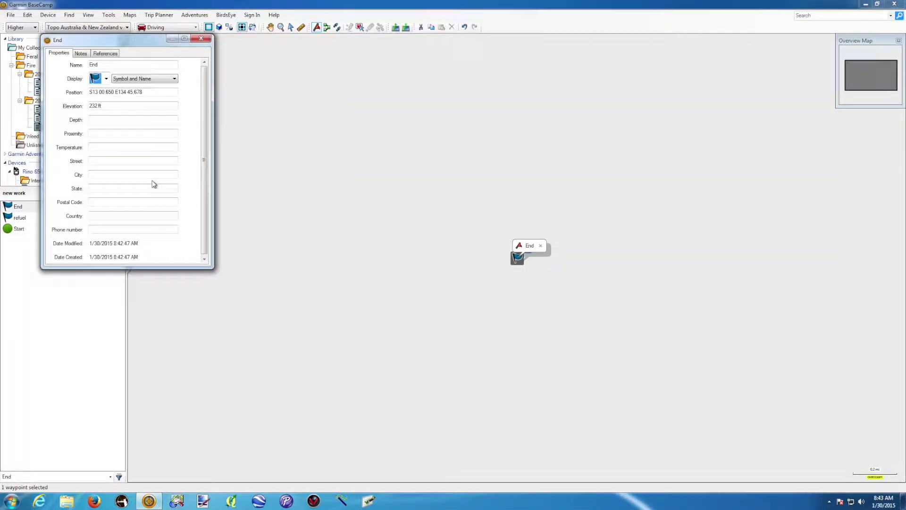
{"action": "left_click", "coordinate": [107, 78]}
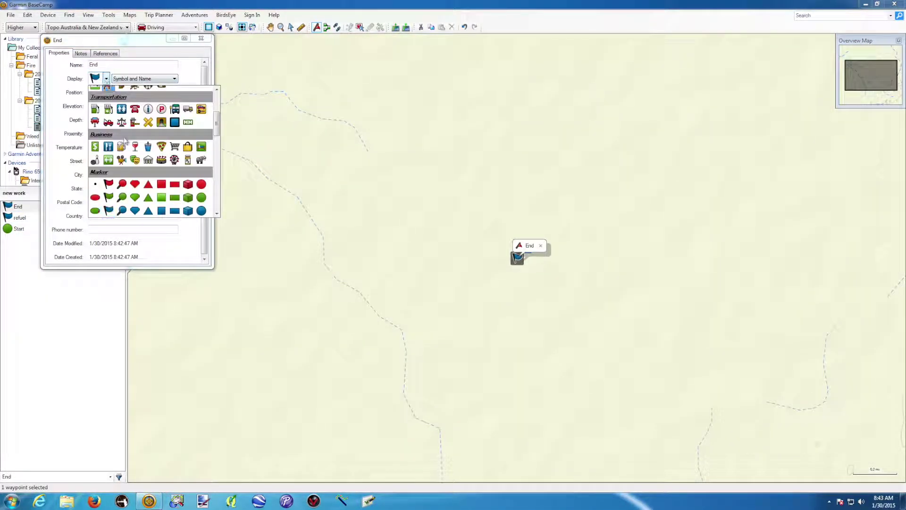
{"action": "left_click", "coordinate": [201, 184]}
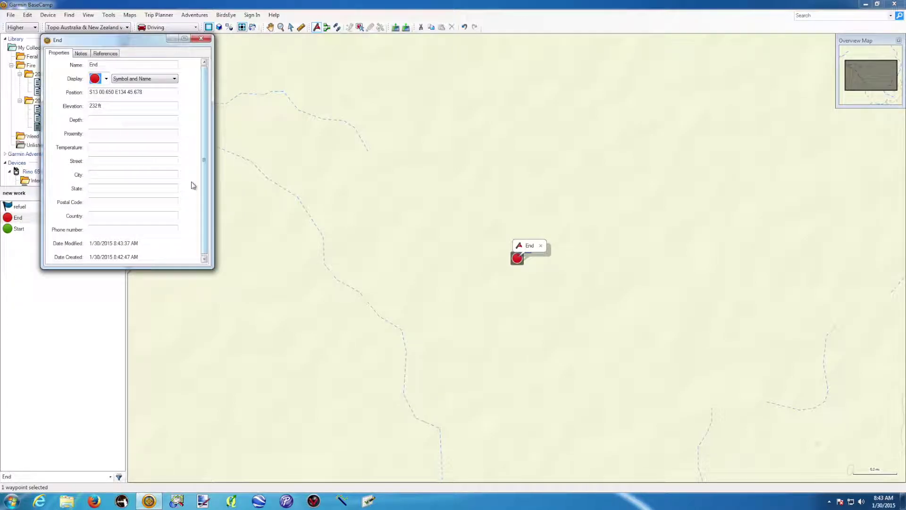
{"action": "left_click", "coordinate": [201, 39]}
- Change the refuel waypoint's symbol to a blue circle and close its properties
{"action": "double_click", "coordinate": [10, 209]}
{"action": "left_click", "coordinate": [106, 79]}
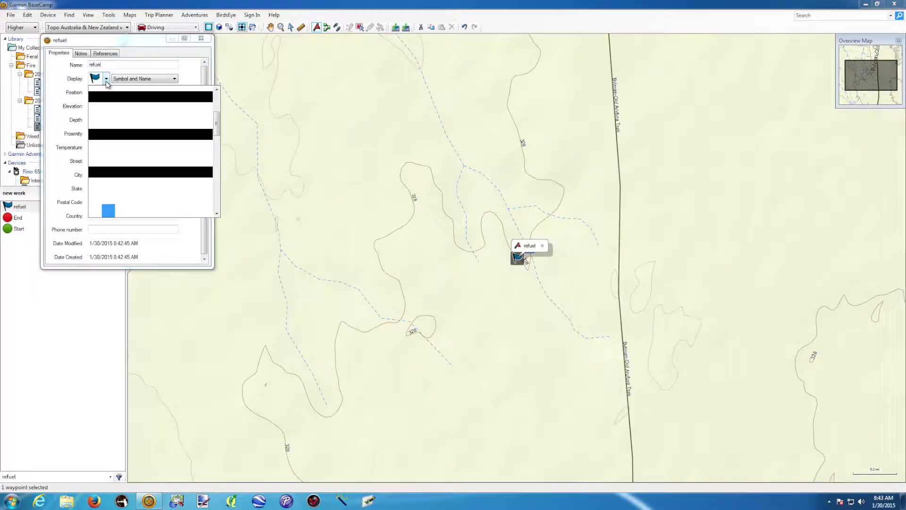
{"action": "left_click", "coordinate": [160, 210]}
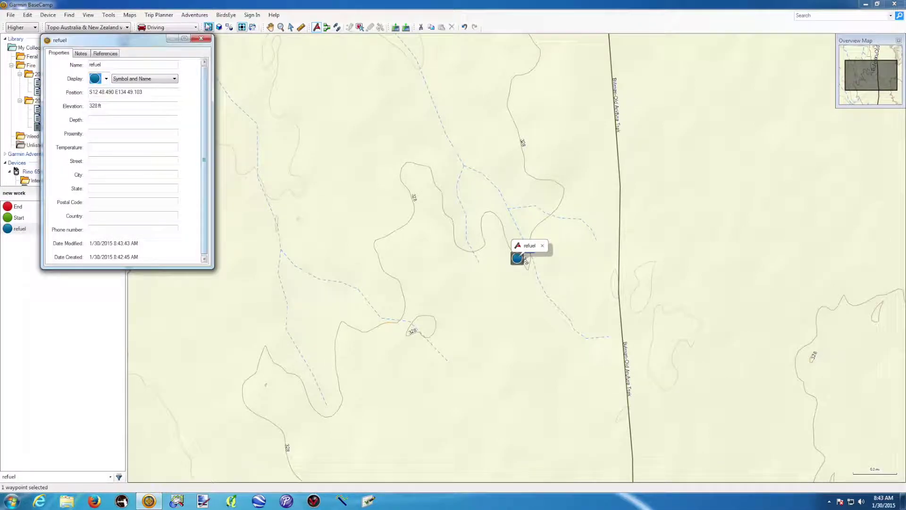
{"action": "left_click", "coordinate": [201, 38]}
{"action": "scroll", "coordinate": [375, 212], "scroll_direction": "down", "scroll_amount": 2}
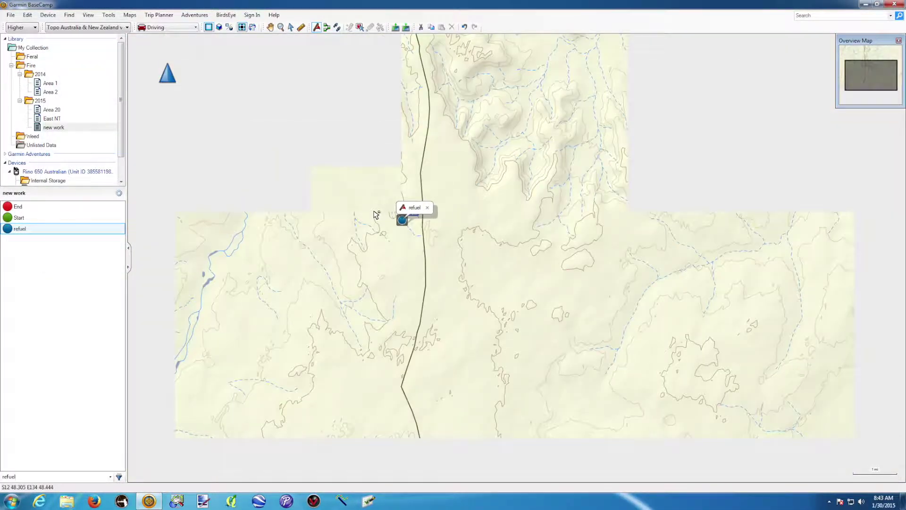
{"action": "scroll", "coordinate": [375, 213], "scroll_direction": "down", "scroll_amount": 1}
{"action": "scroll", "coordinate": [465, 184], "scroll_direction": "down", "scroll_amount": 2}
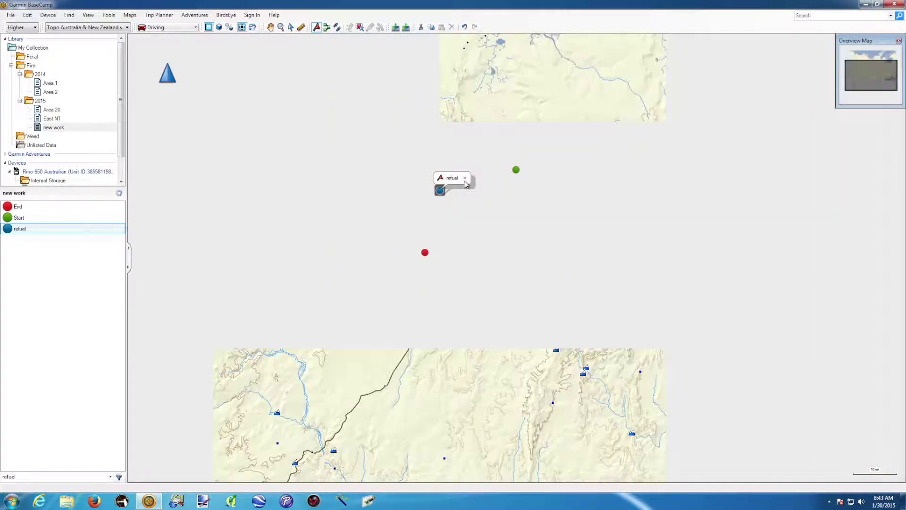
{"action": "scroll", "coordinate": [465, 184], "scroll_direction": "up", "scroll_amount": 1}
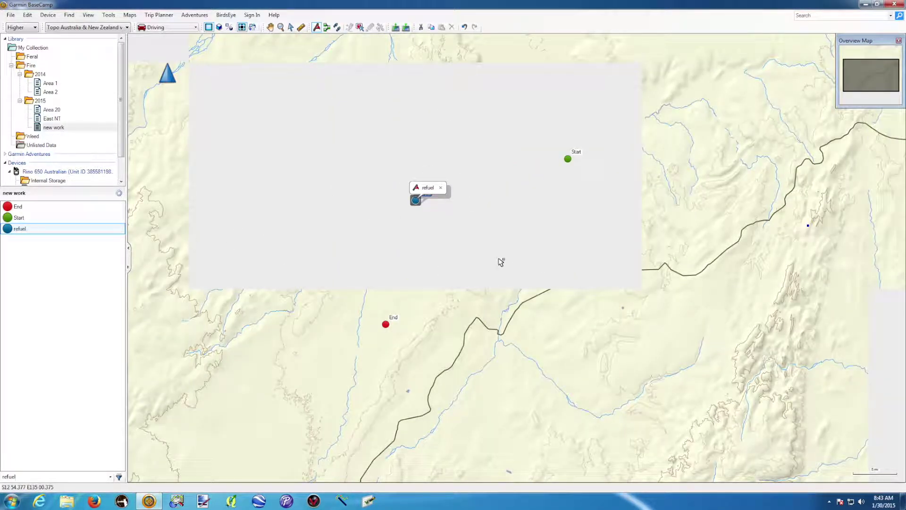
{"action": "left_click", "coordinate": [517, 298]}
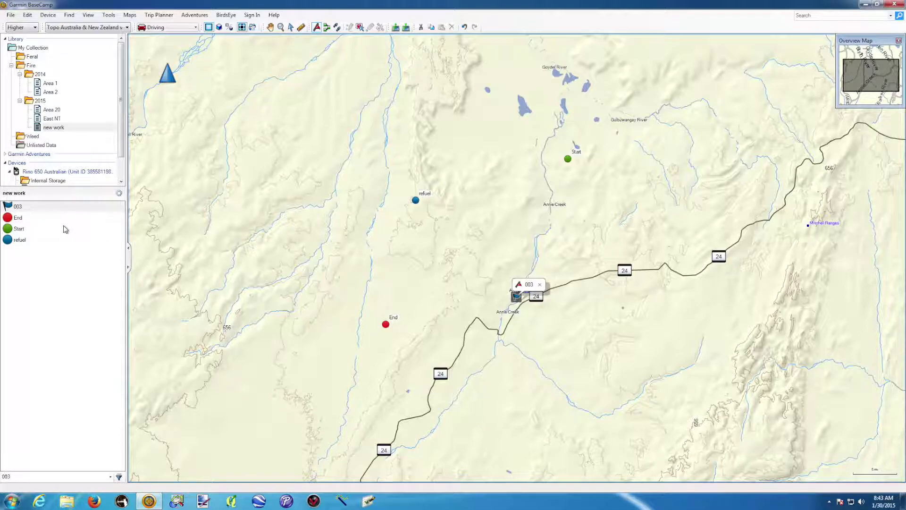
{"action": "left_click", "coordinate": [19, 207]}
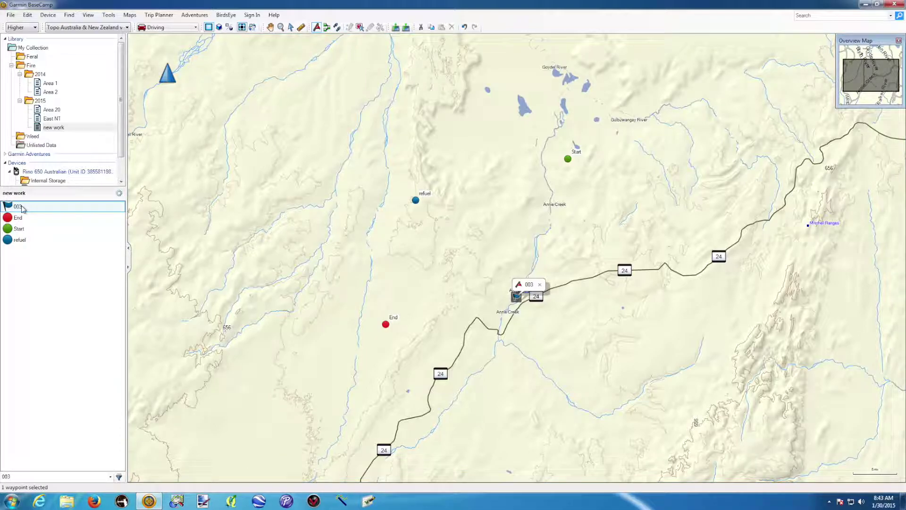
{"action": "key", "text": "Delete"}
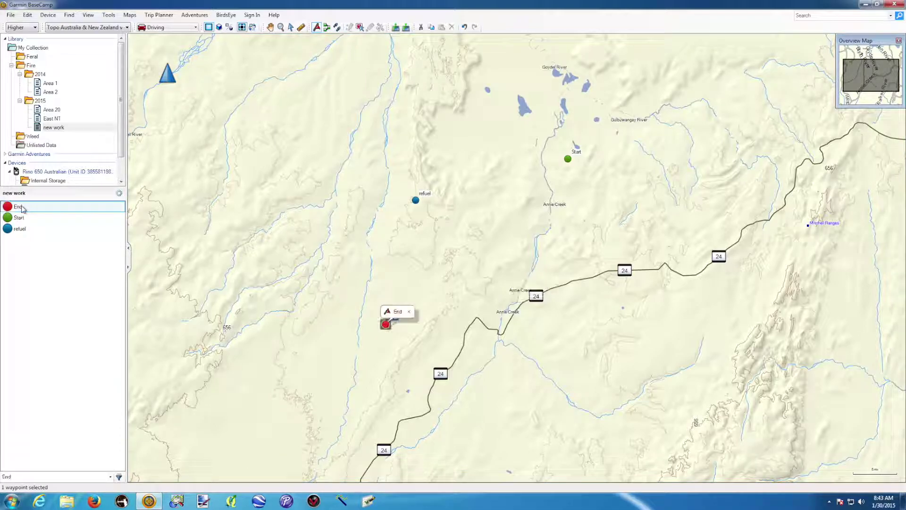
- Draw a new track from the Start waypoint through five intermediate points, zigzagging northwest and back southeast, and finish it at the refuel waypoint
{"action": "left_click", "coordinate": [271, 27]}
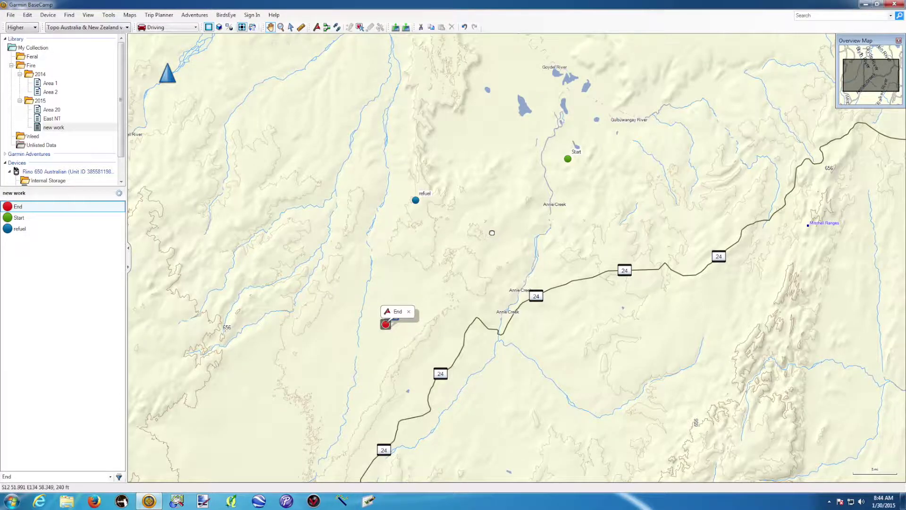
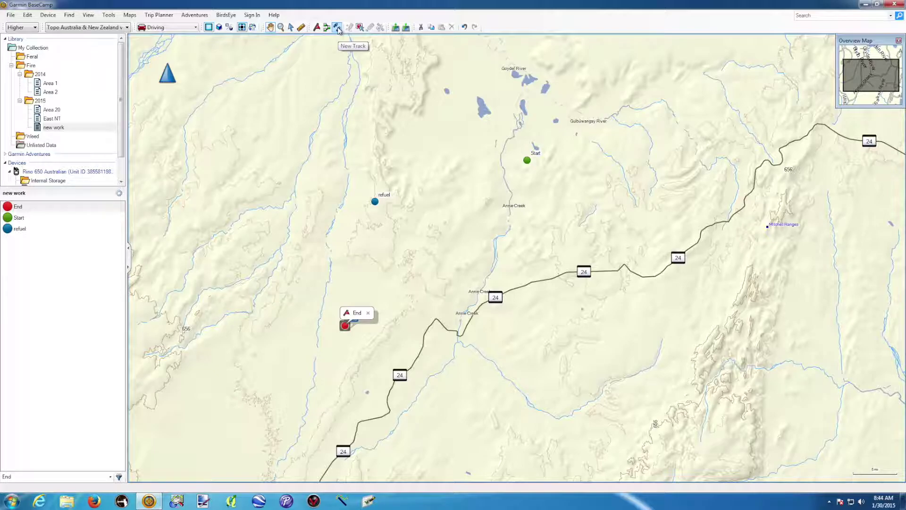
{"action": "left_click", "coordinate": [337, 27]}
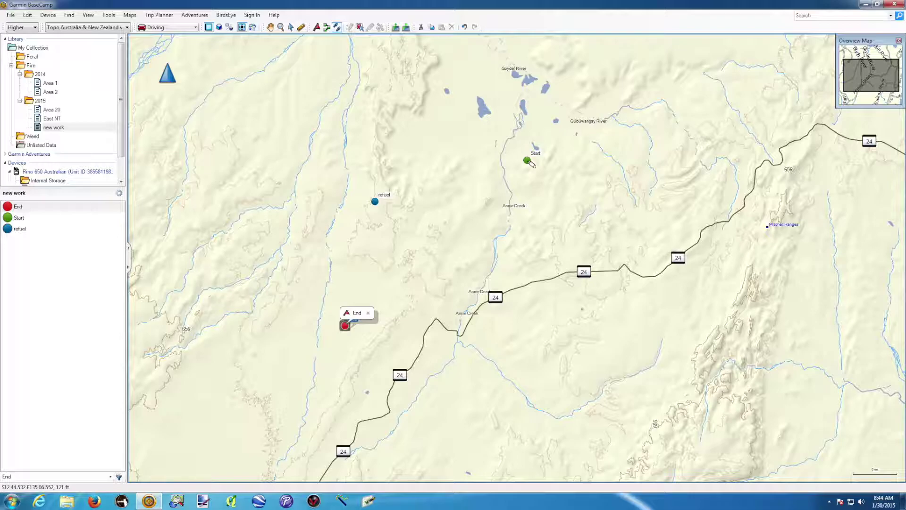
{"action": "left_click", "coordinate": [528, 161]}
{"action": "left_click", "coordinate": [470, 124]}
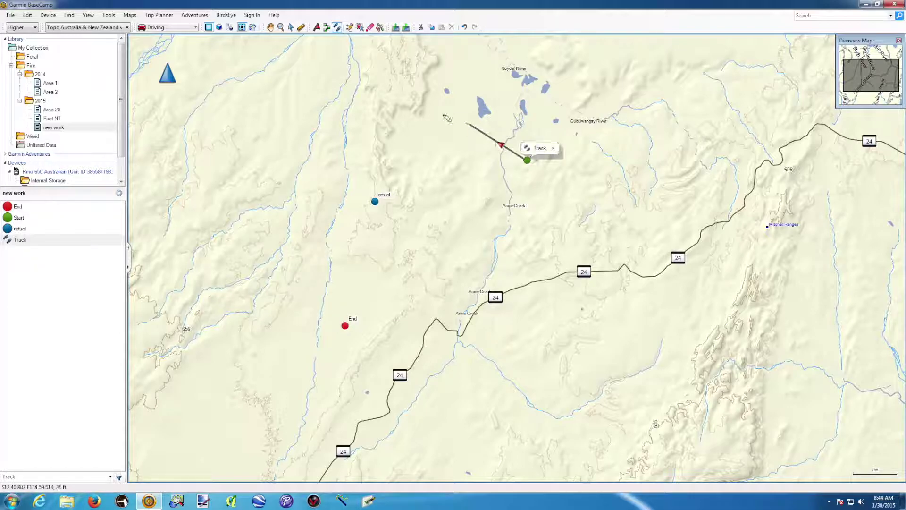
{"action": "left_click", "coordinate": [398, 98]}
{"action": "left_click", "coordinate": [348, 140]}
{"action": "left_click", "coordinate": [451, 181]}
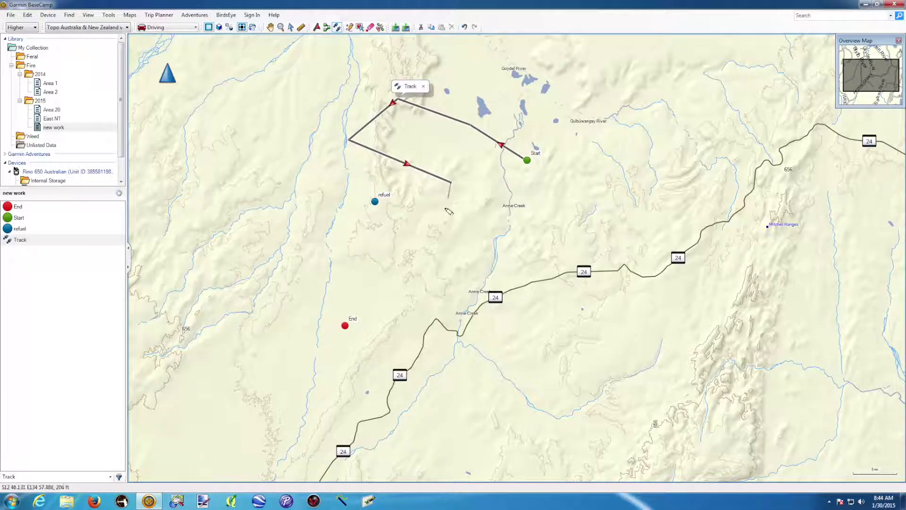
{"action": "left_click", "coordinate": [422, 242]}
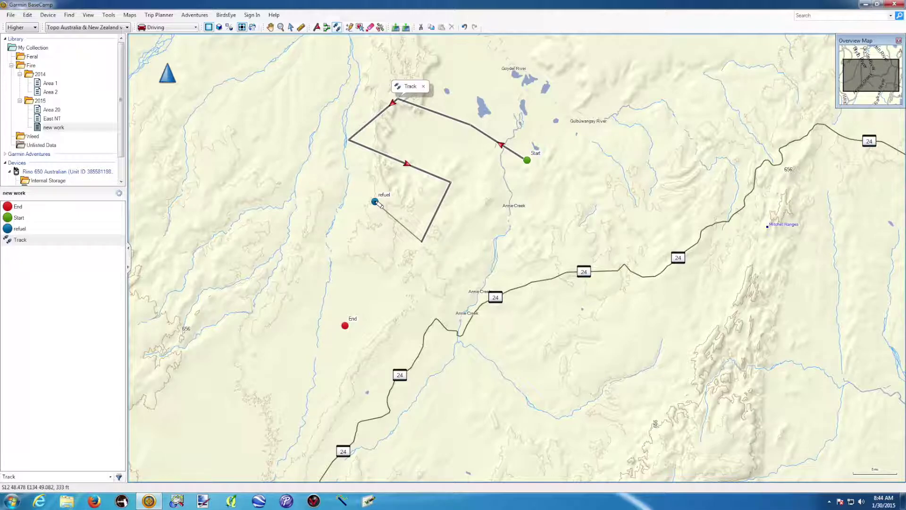
{"action": "double_click", "coordinate": [375, 202]}
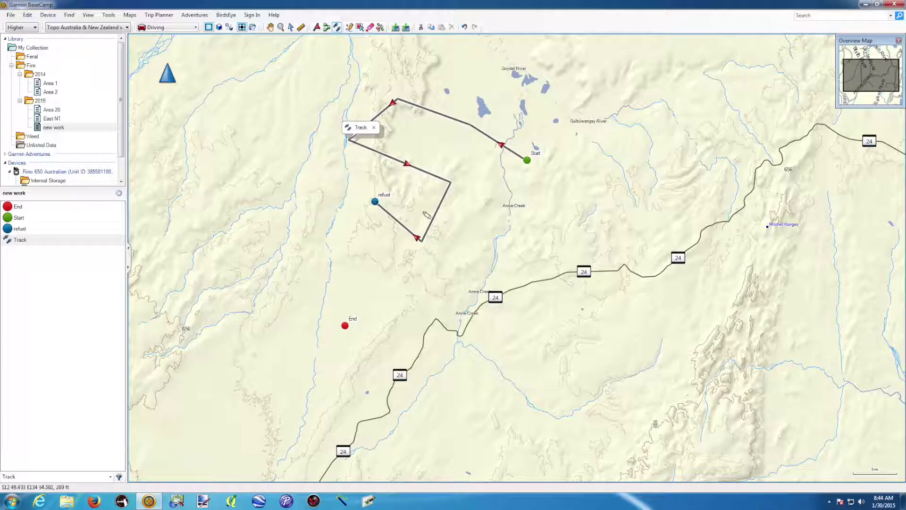
- Rename the track between Start and refuel as 001
{"action": "right_click", "coordinate": [20, 242]}
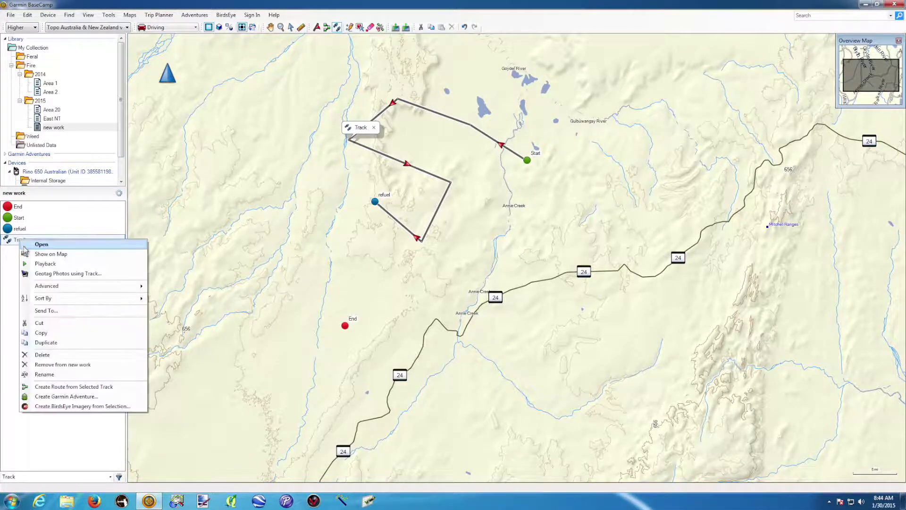
{"action": "left_click", "coordinate": [54, 375]}
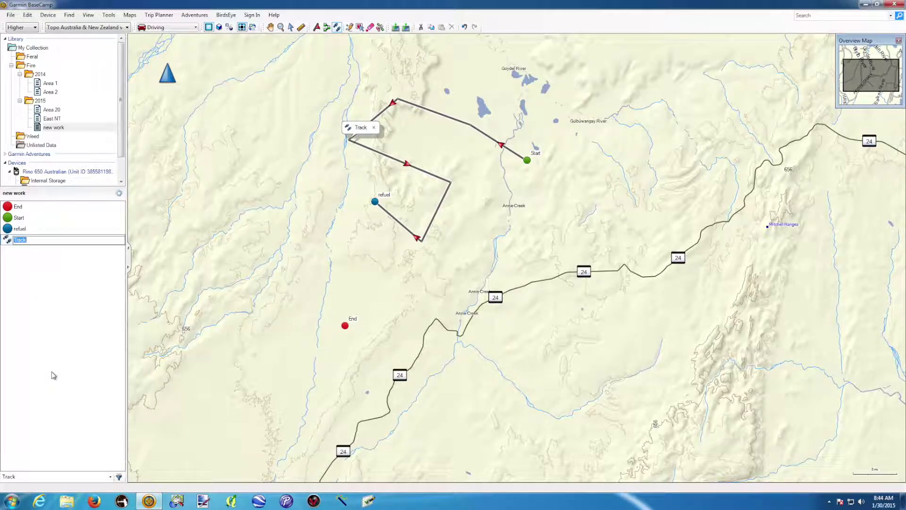
{"action": "type", "text": "001"}
{"action": "key", "text": "Return"}
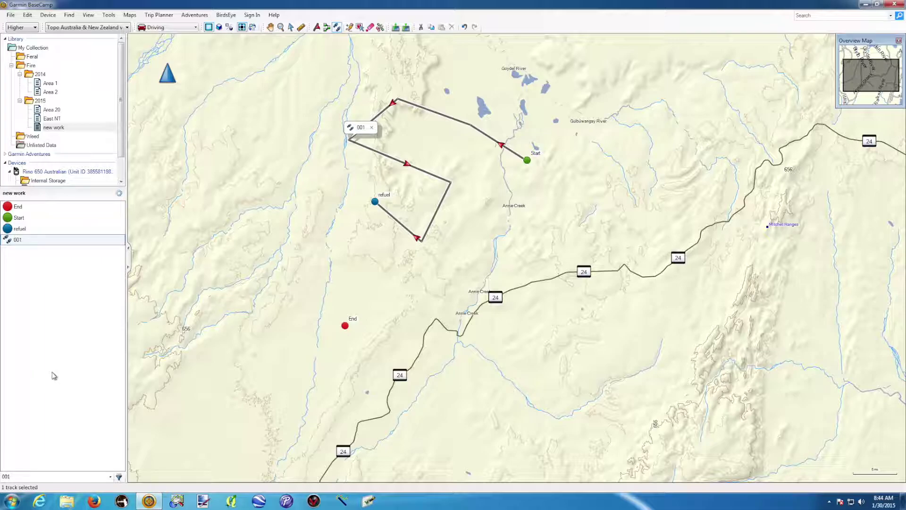
- Draw a second track from the refuel waypoint west through three points, continuing freehand in a curve southeast to the End waypoint
{"action": "left_click", "coordinate": [336, 28]}
{"action": "left_click", "coordinate": [376, 203]}
{"action": "left_click", "coordinate": [292, 161]}
{"action": "left_click", "coordinate": [190, 154]}
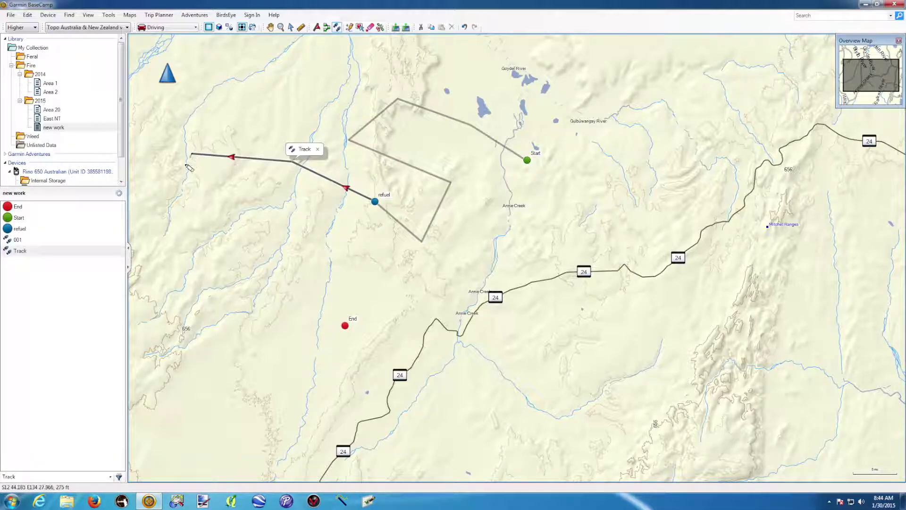
{"action": "left_click", "coordinate": [165, 217]}
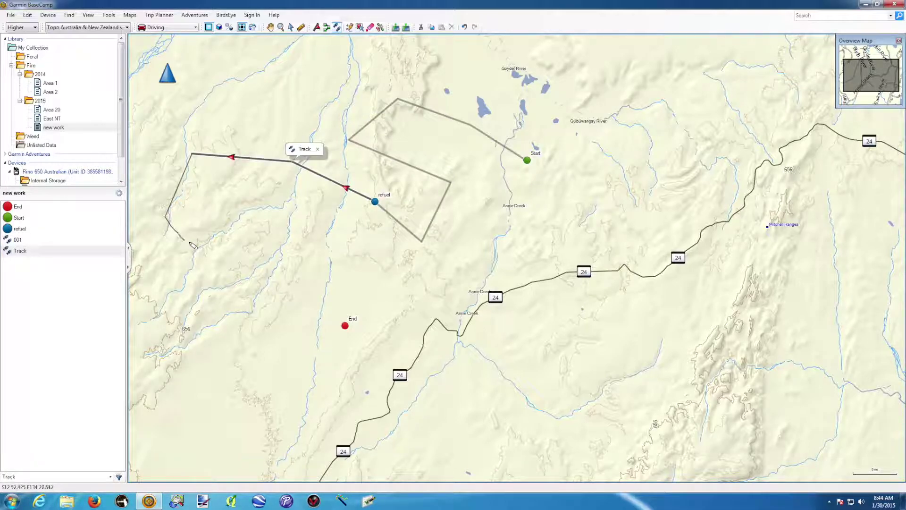
{"action": "mouse_move", "coordinate": [192, 244]}
{"action": "left_mouse_down"}
{"action": "mouse_move", "coordinate": [273, 251]}
{"action": "mouse_move", "coordinate": [248, 347]}
{"action": "mouse_move", "coordinate": [282, 411]}
{"action": "mouse_move", "coordinate": [287, 448]}
{"action": "mouse_move", "coordinate": [302, 441]}
{"action": "mouse_move", "coordinate": [350, 357]}
{"action": "mouse_move", "coordinate": [350, 329]}
{"action": "left_mouse_up"}
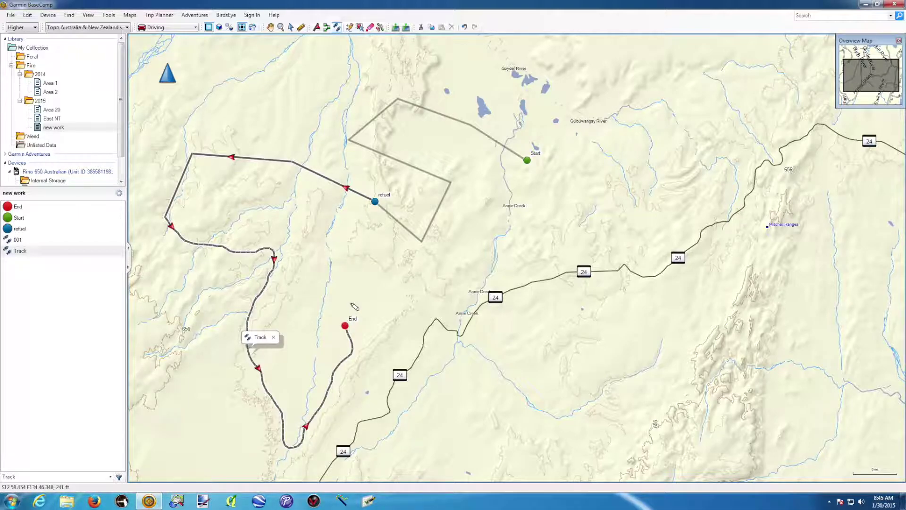
- Rename the track between refuel and End as 002, and leave track drawing for the map panning tool
{"action": "right_click", "coordinate": [23, 254]}
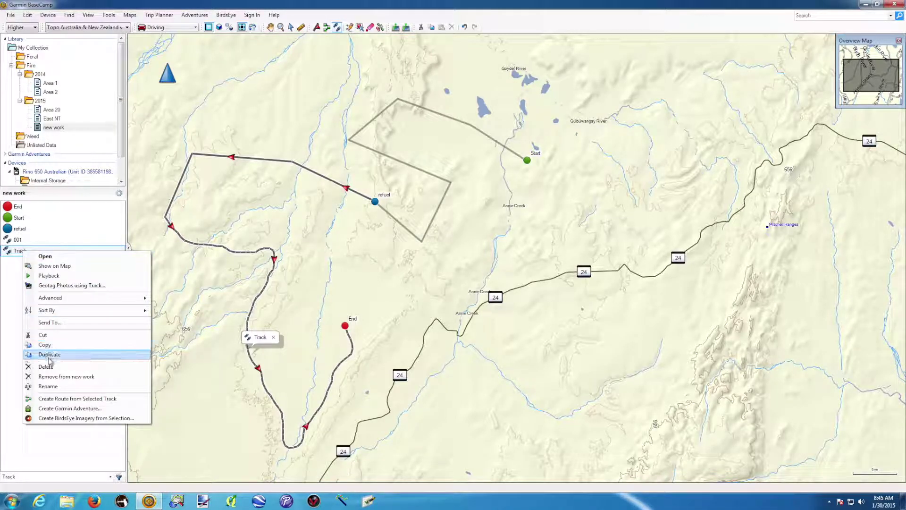
{"action": "left_click", "coordinate": [47, 386]}
{"action": "type", "text": "002"}
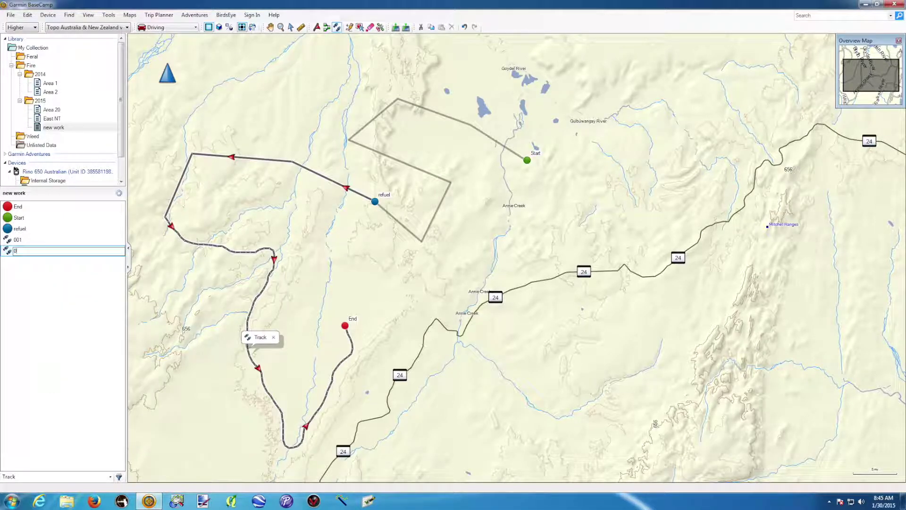
{"action": "left_click", "coordinate": [49, 304]}
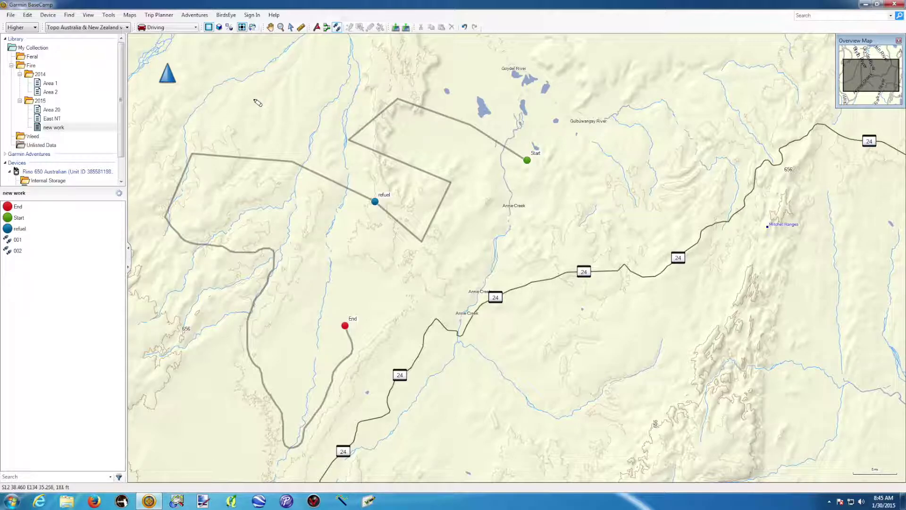
{"action": "left_click", "coordinate": [270, 27]}
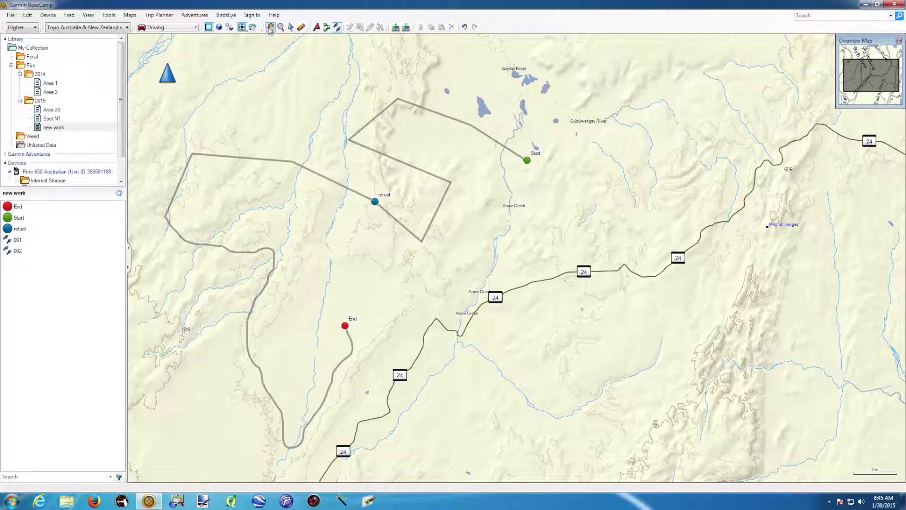
- Try Red as the line colour of track 001, and settle on Green
{"action": "left_click_drag", "start_coordinate": [312, 138], "coordinate": [371, 127]}
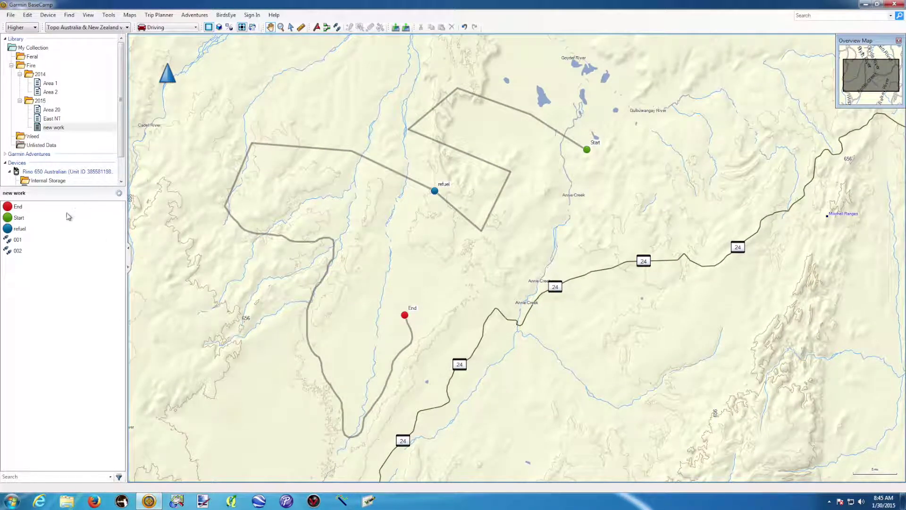
{"action": "double_click", "coordinate": [15, 240]}
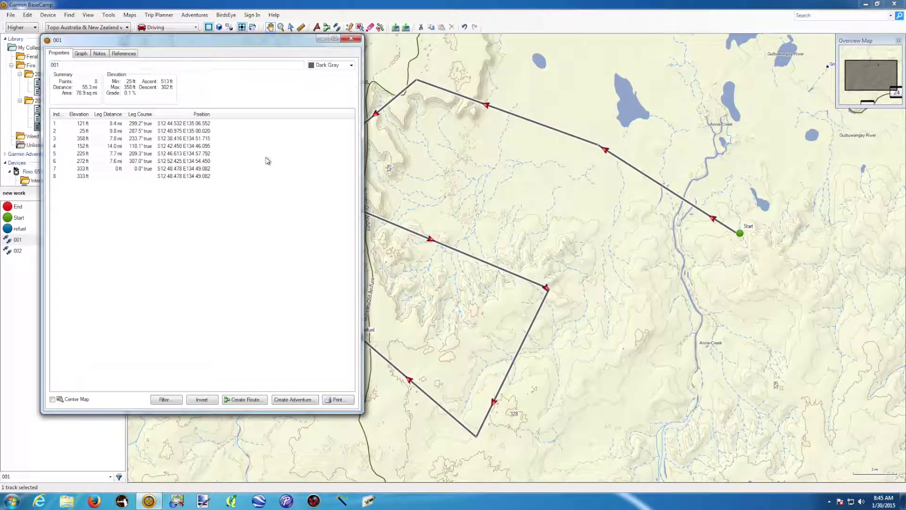
{"action": "left_click", "coordinate": [351, 65]}
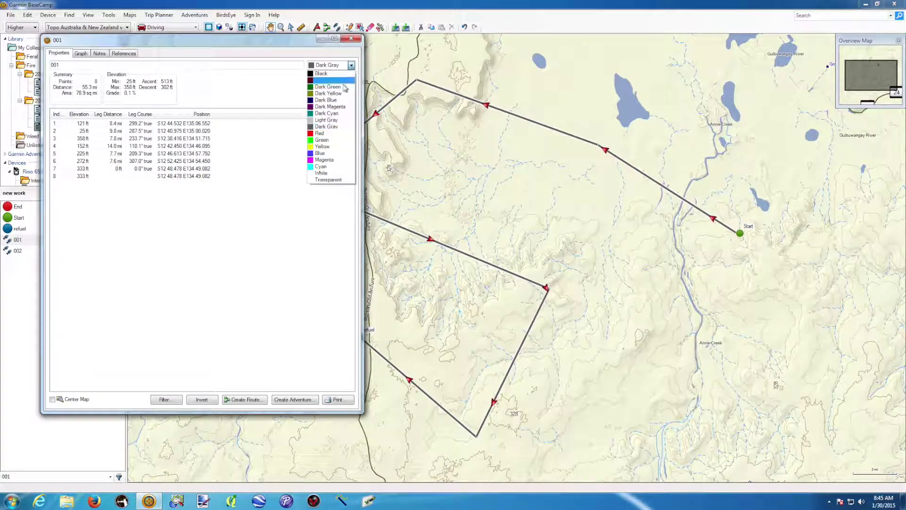
{"action": "left_click", "coordinate": [327, 135]}
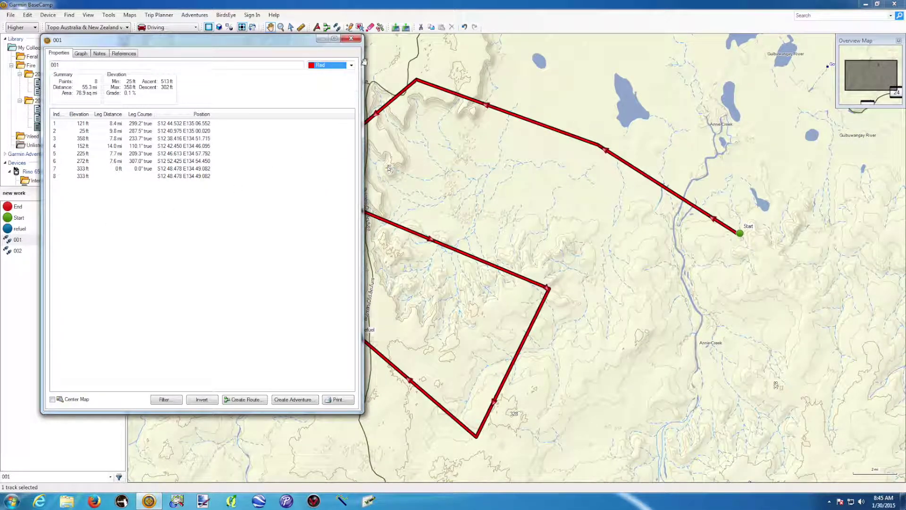
{"action": "left_click", "coordinate": [351, 65]}
{"action": "left_click", "coordinate": [325, 140]}
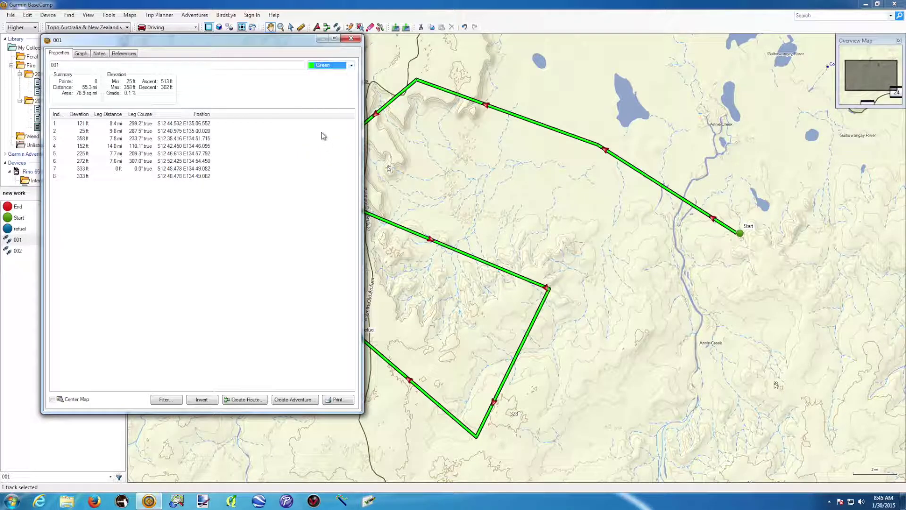
{"action": "left_click", "coordinate": [352, 38]}
- Set the line colour of track 002 to Blue and clear the track selection
{"action": "left_click_drag", "start_coordinate": [184, 242], "coordinate": [316, 205]}
{"action": "double_click", "coordinate": [17, 251]}
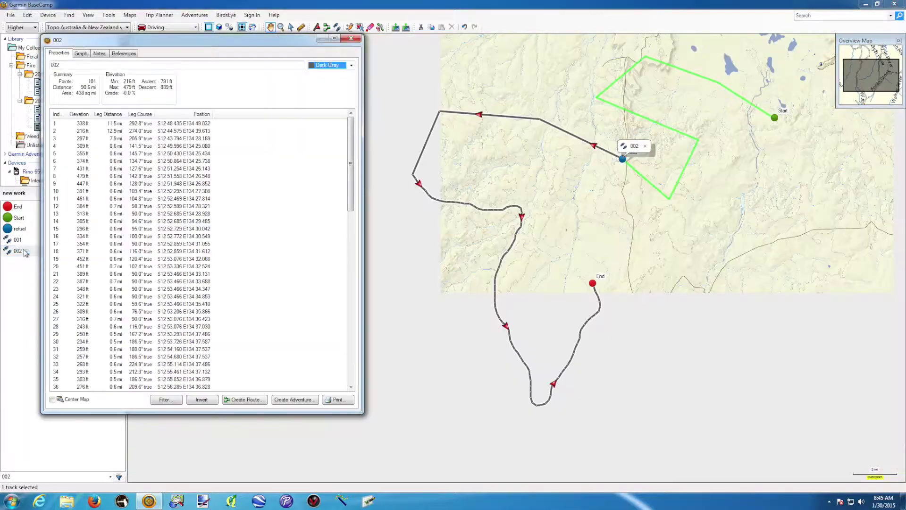
{"action": "left_click", "coordinate": [350, 65]}
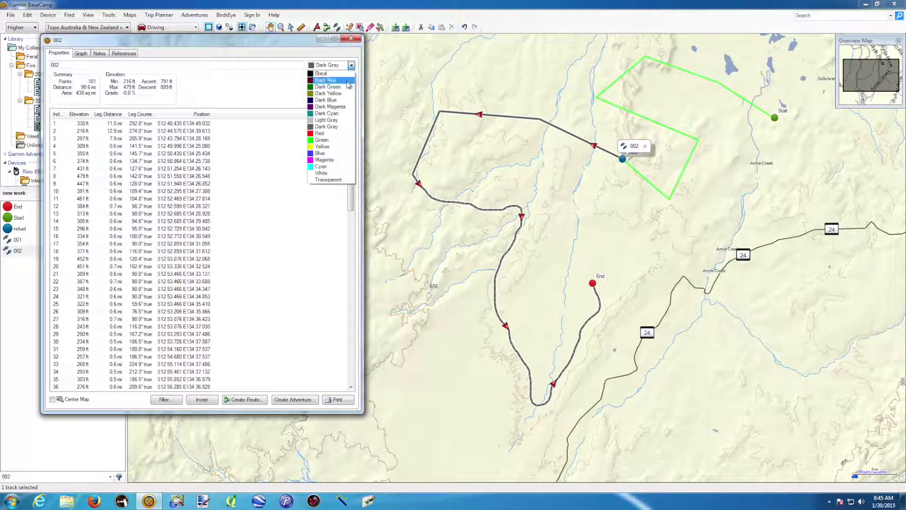
{"action": "left_click", "coordinate": [321, 153]}
{"action": "left_click", "coordinate": [351, 38]}
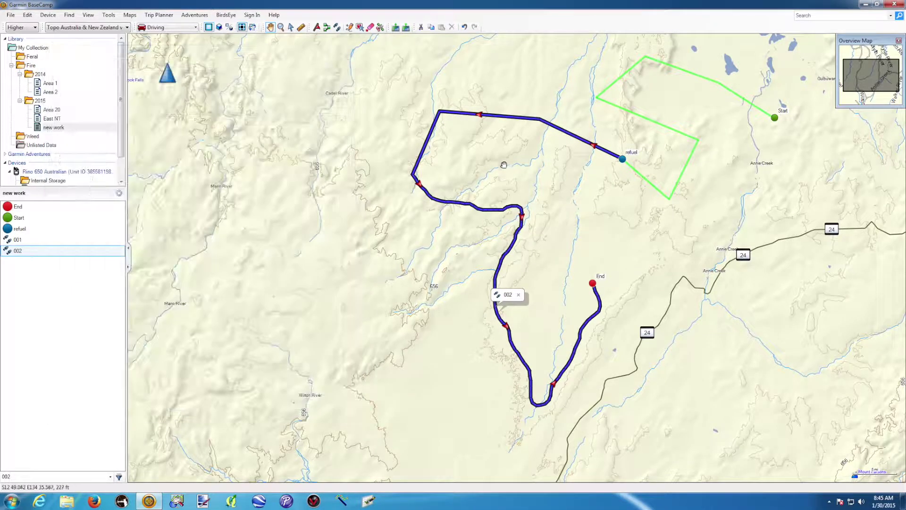
{"action": "left_click", "coordinate": [9, 307]}
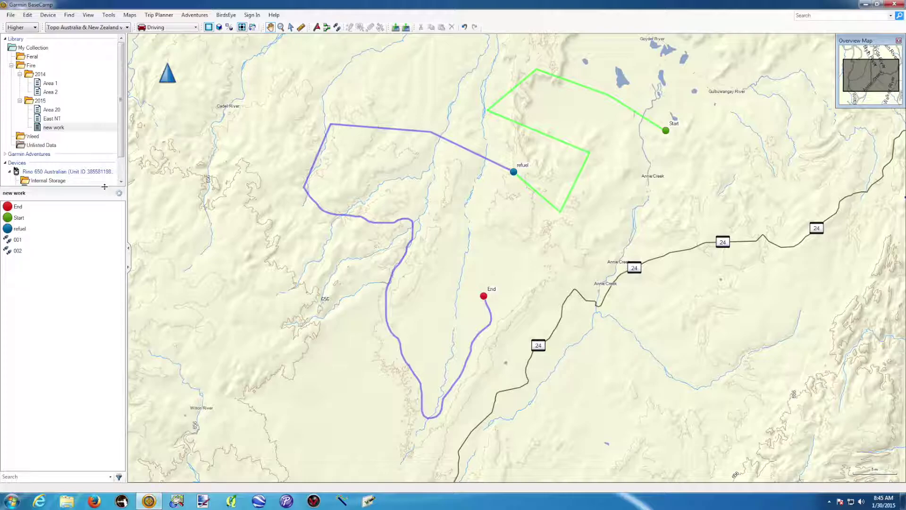
- Enlarge the library and devices area so the Rino 650's full name and all its storage folders fit
{"action": "left_click_drag", "start_coordinate": [104, 186], "coordinate": [45, 258]}
{"action": "mouse_move", "coordinate": [127, 208]}
{"action": "left_mouse_down"}
{"action": "mouse_move", "coordinate": [175, 207]}
{"action": "mouse_move", "coordinate": [132, 209]}
{"action": "left_mouse_up"}
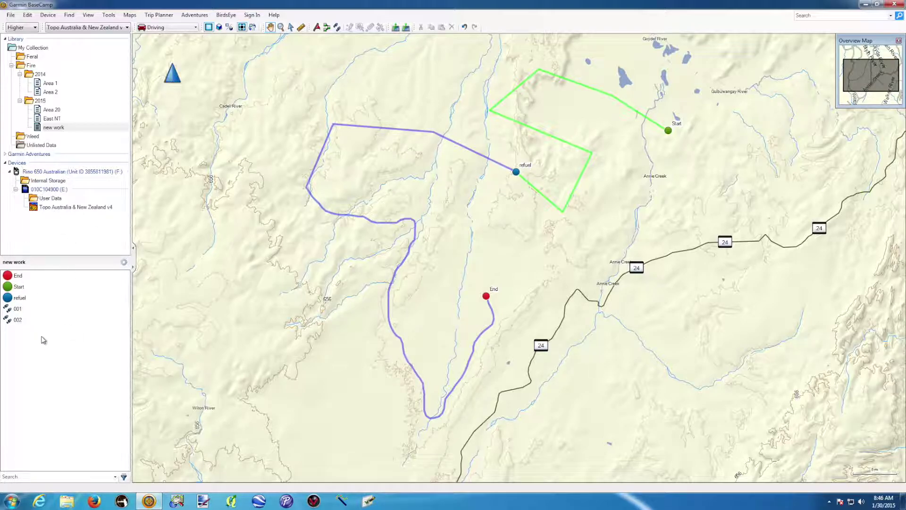
- Select all waypoints and tracks in the new work list together, and clear the selection
{"action": "left_click_drag", "start_coordinate": [44, 340], "coordinate": [9, 269]}
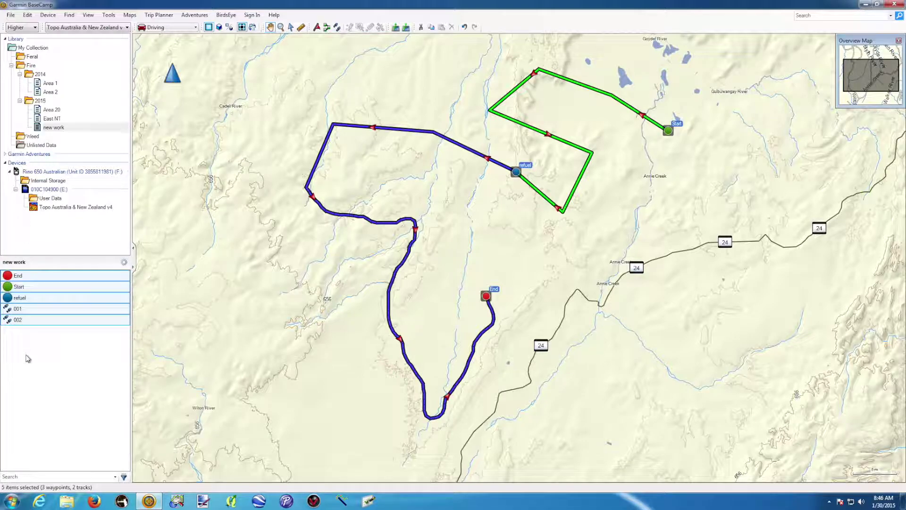
{"action": "left_click", "coordinate": [57, 344]}
{"action": "left_click_drag", "start_coordinate": [57, 345], "coordinate": [18, 280]}
{"action": "left_click", "coordinate": [26, 354]}
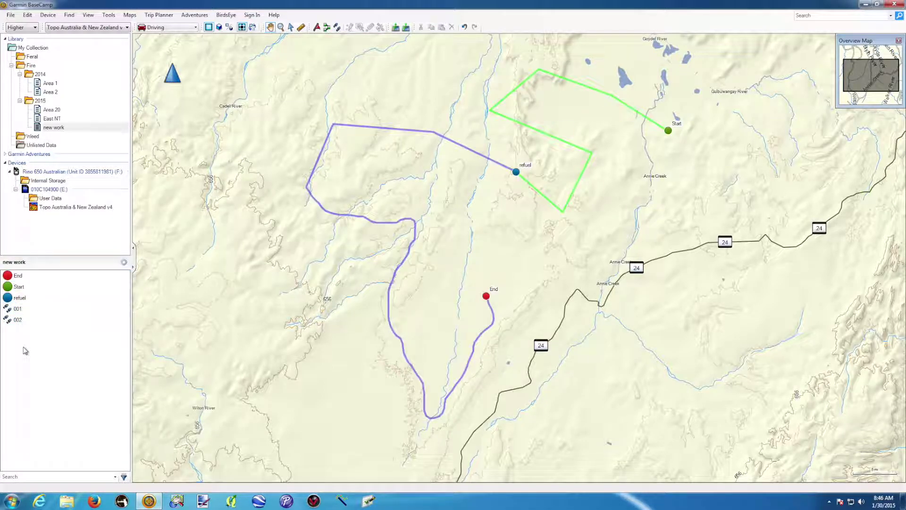
- Try building a selection item by item from tracks 002 and 001 and the Start and End waypoints, and clear it
{"action": "left_click", "coordinate": [18, 320]}
{"action": "left_click", "coordinate": [17, 309], "text": "ctrl"}
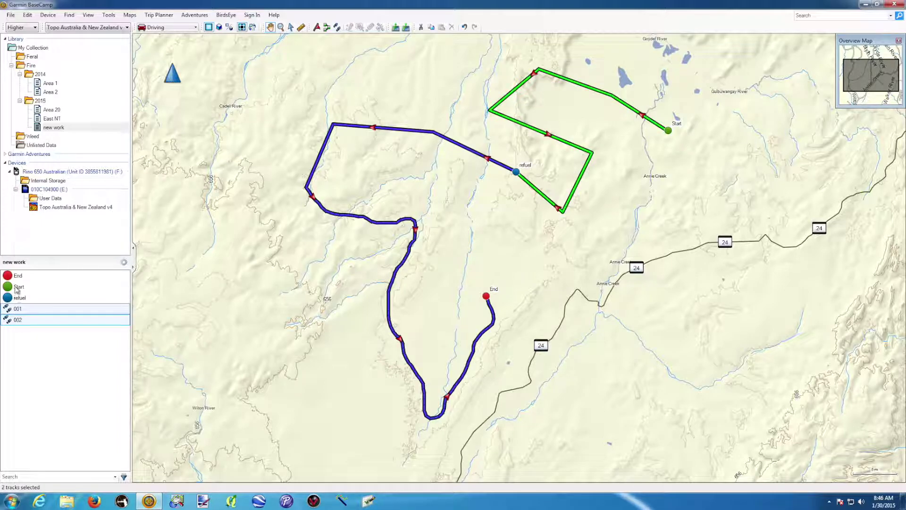
{"action": "left_click", "coordinate": [19, 287], "text": "ctrl"}
{"action": "left_click", "coordinate": [18, 277], "text": "ctrl"}
{"action": "left_click", "coordinate": [20, 288], "text": "ctrl"}
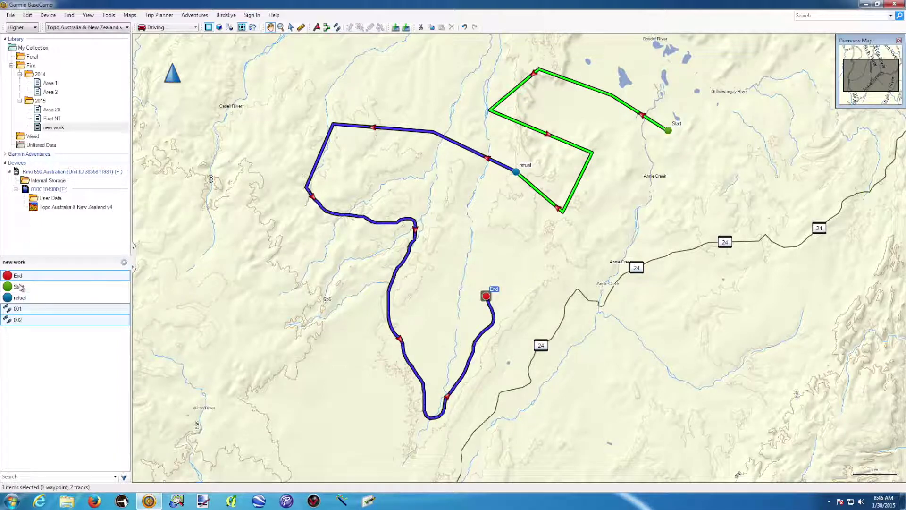
{"action": "left_click", "coordinate": [42, 349]}
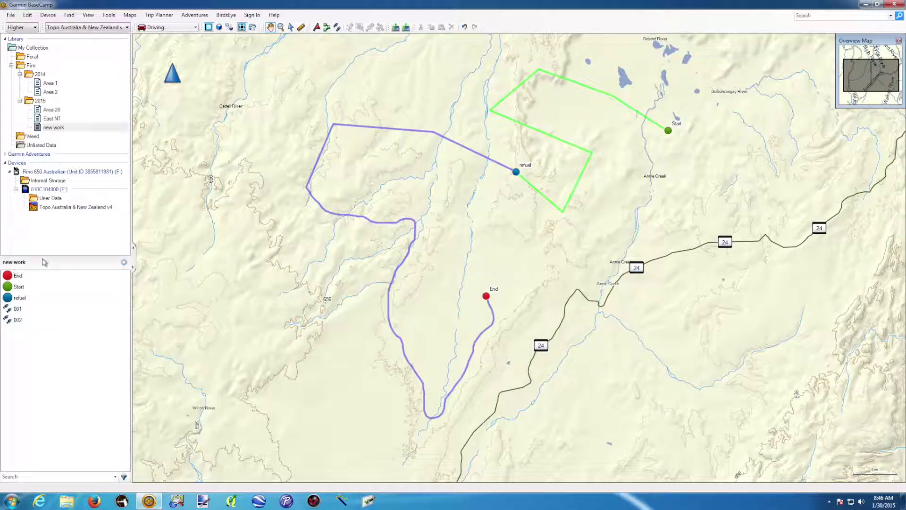
- Copy all waypoints and tracks from the new work list to the Rino 650's Internal Storage and open that folder
{"action": "left_click_drag", "start_coordinate": [52, 347], "coordinate": [12, 279]}
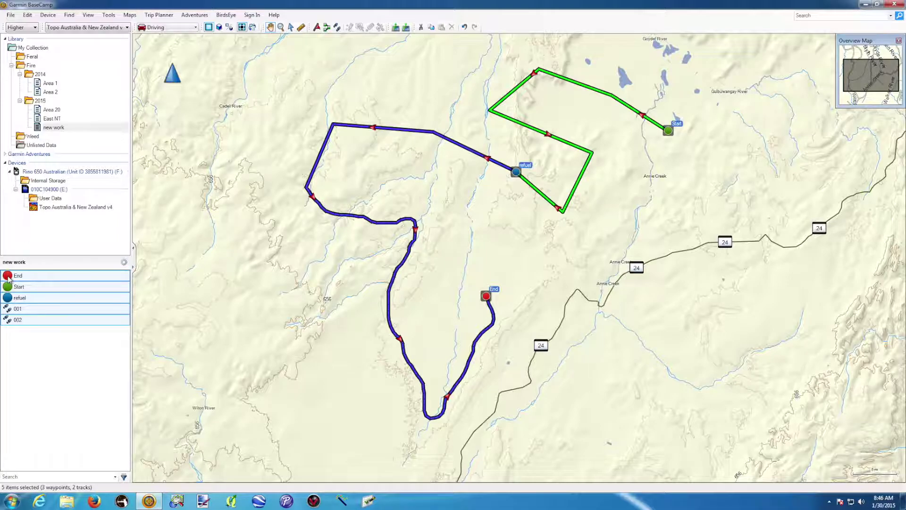
{"action": "left_click_drag", "start_coordinate": [8, 279], "coordinate": [41, 185]}
{"action": "left_click_drag", "start_coordinate": [41, 181], "coordinate": [41, 182]}
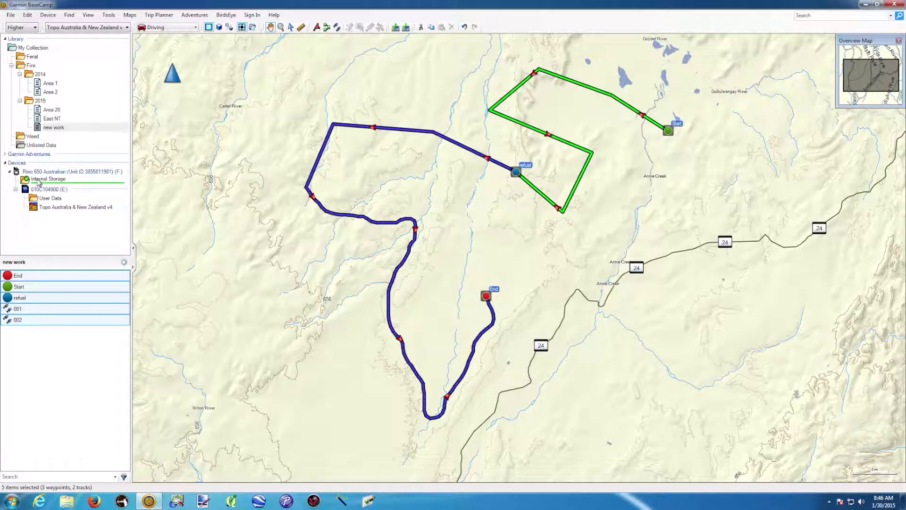
{"action": "left_click_drag", "start_coordinate": [39, 184], "coordinate": [40, 183]}
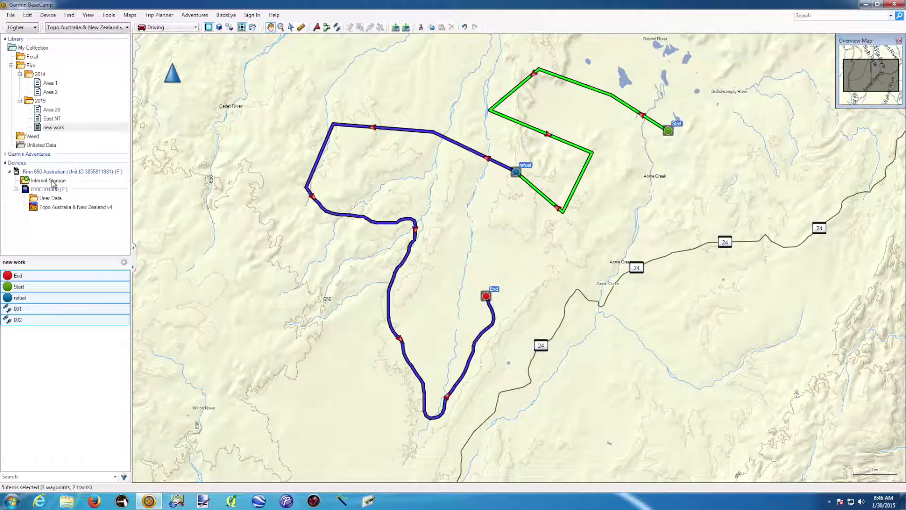
{"action": "left_click", "coordinate": [53, 182]}
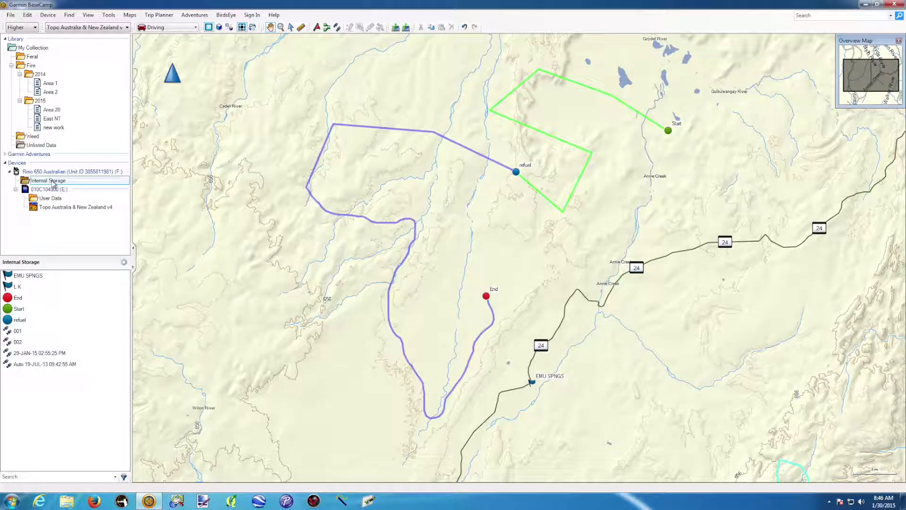